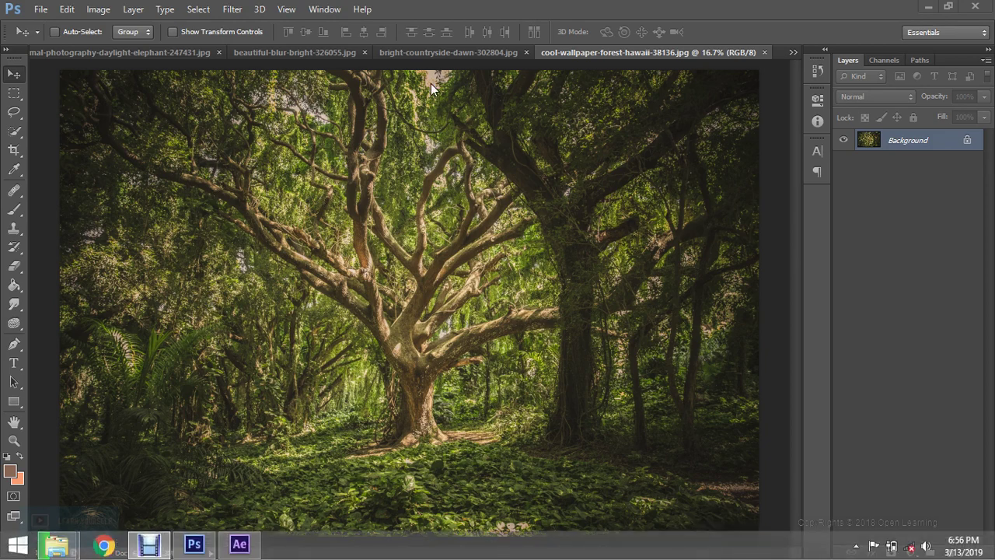
pyautogui.click(443, 53)
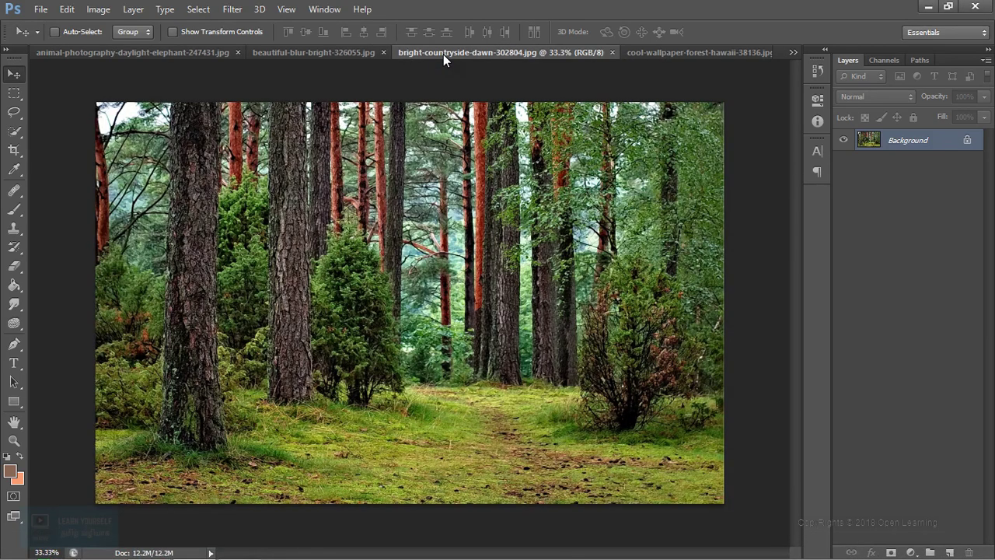
pyautogui.click(308, 52)
pyautogui.click(197, 52)
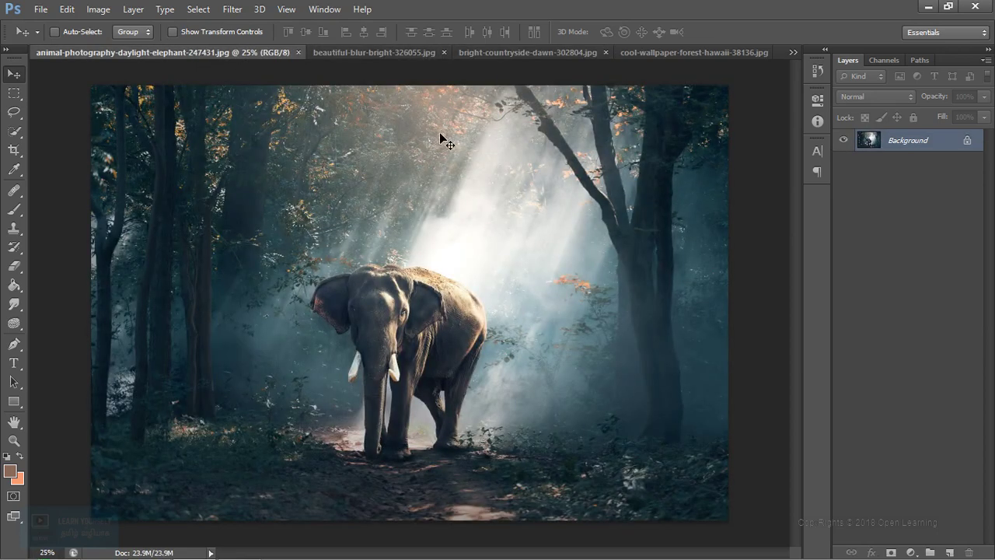
pyautogui.click(697, 53)
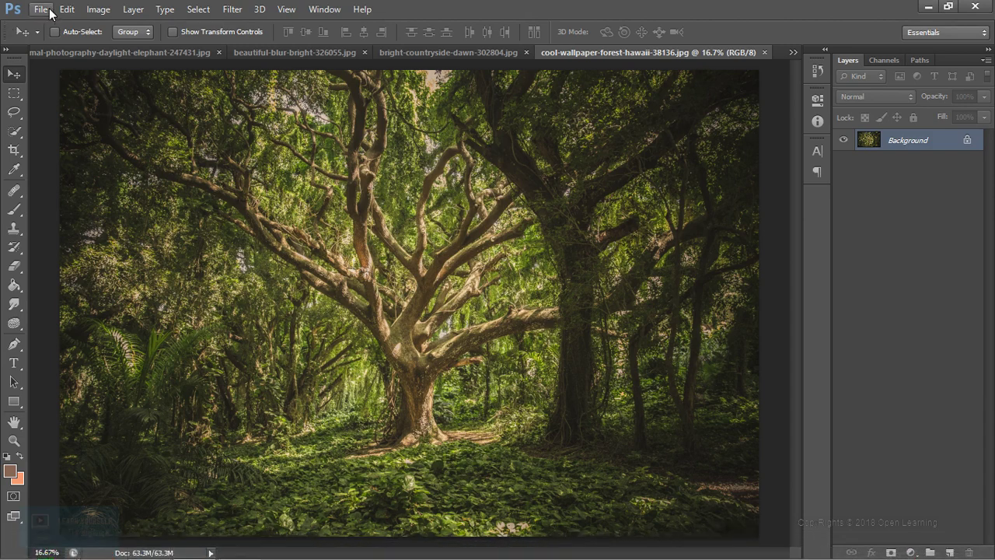
# Create a new blank HD1080p document, 1980 × 1080 px at 300 ppi.
pyautogui.click(39, 8)
pyautogui.click(74, 21)
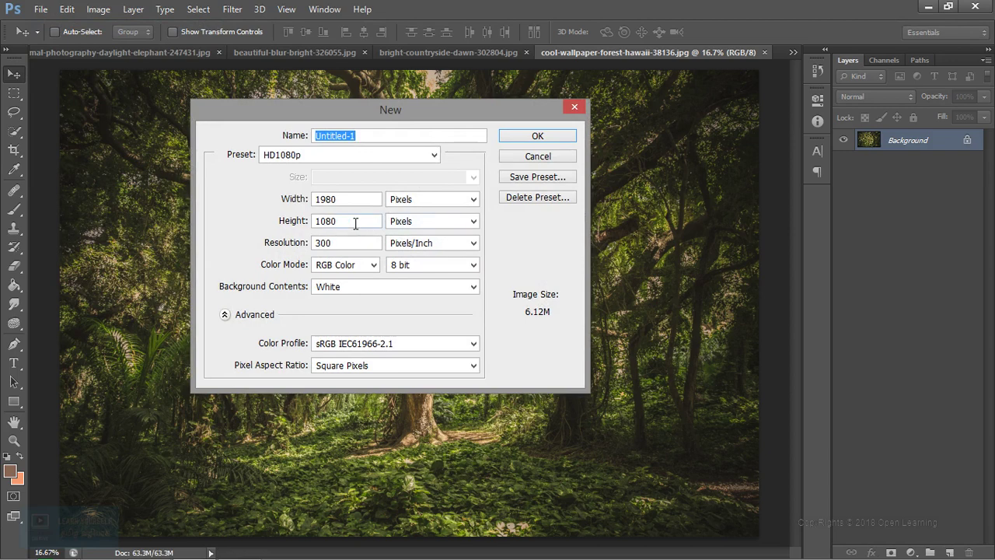
pyautogui.click(544, 137)
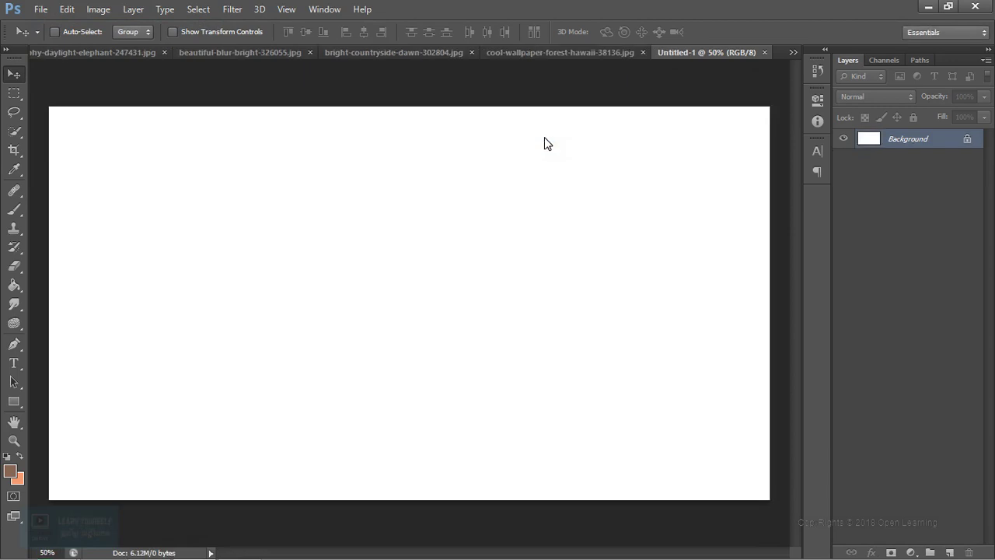
# Try dragging the forest photo into the new document, then make Untitled-1 active from the document list.
pyautogui.click(603, 52)
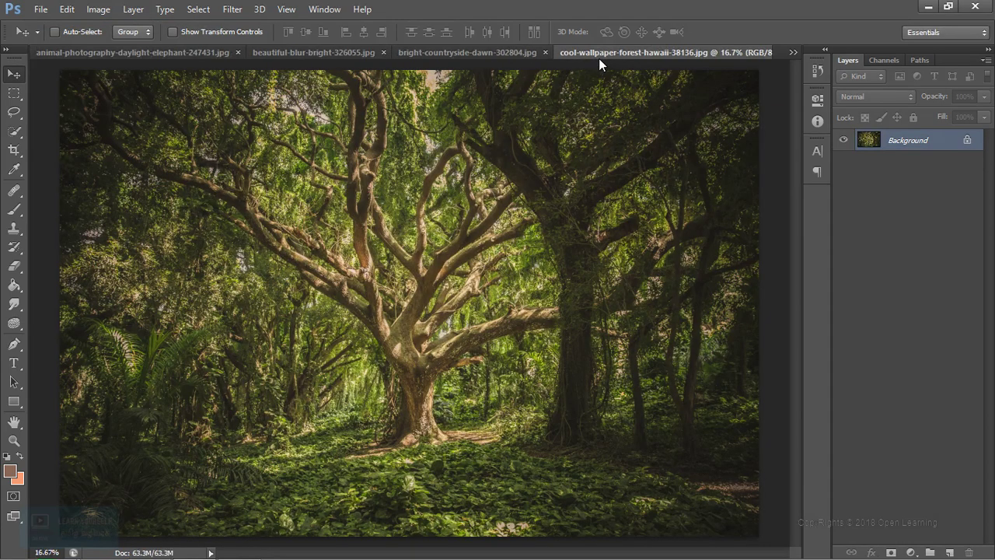
pyautogui.moveTo(496, 212); pyautogui.dragTo(794, 52)
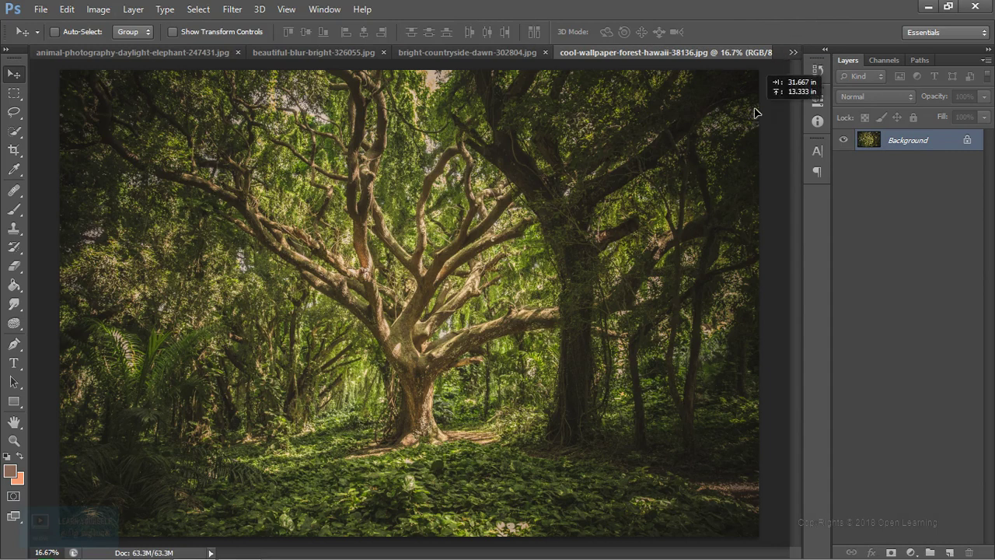
pyautogui.moveTo(794, 51); pyautogui.dragTo(796, 53)
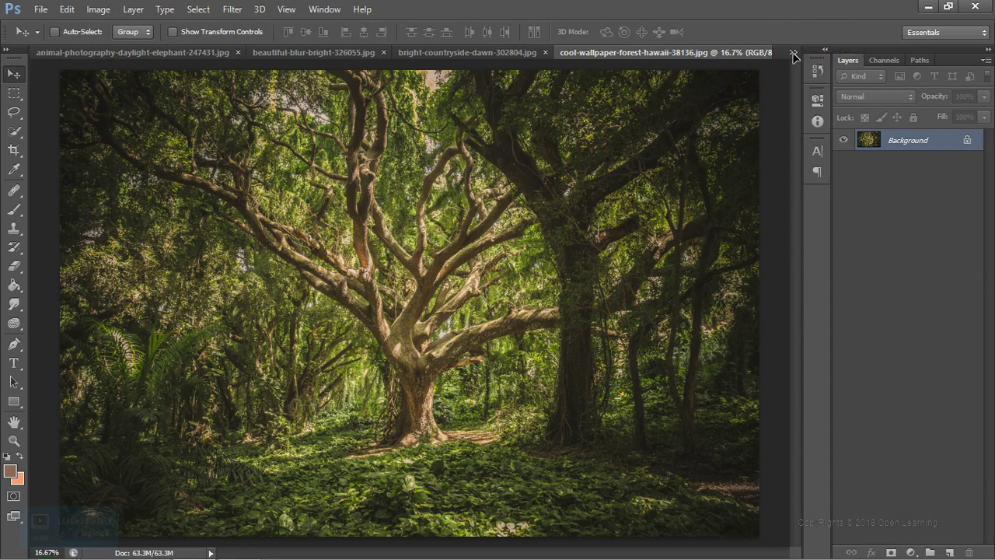
pyautogui.click(793, 52)
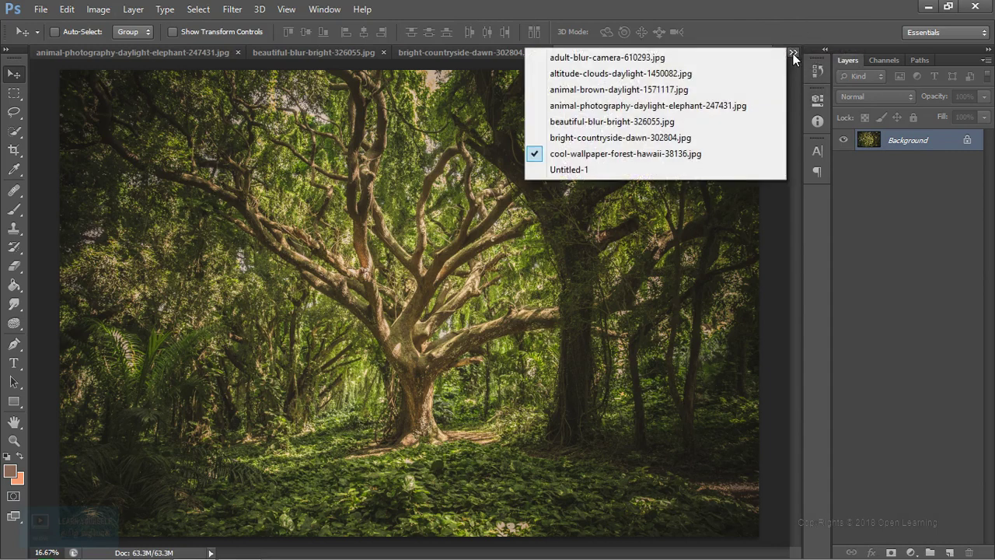
pyautogui.click(633, 170)
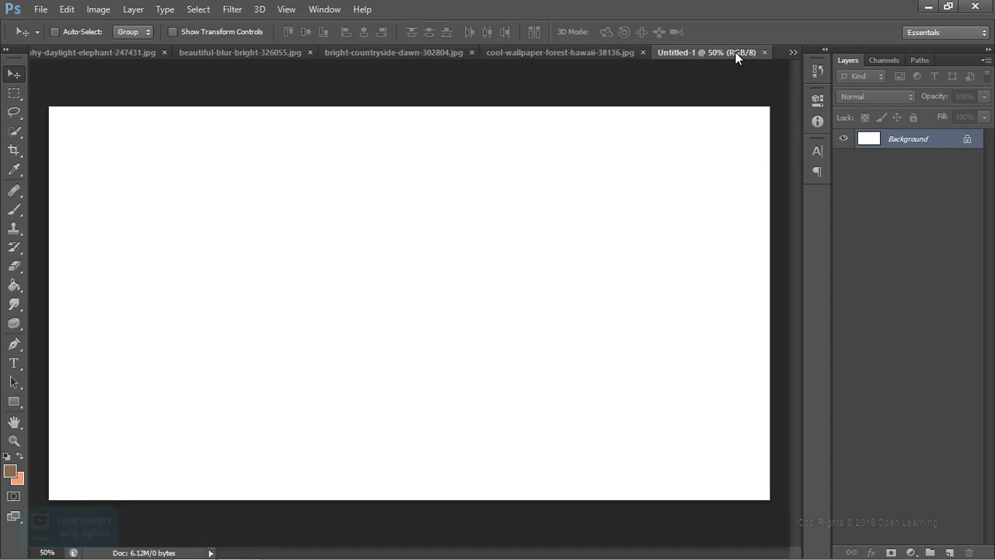
# Float Untitled-1 in its own window and drop the forest photo into it as Layer 1.
pyautogui.moveTo(735, 53); pyautogui.dragTo(439, 144)
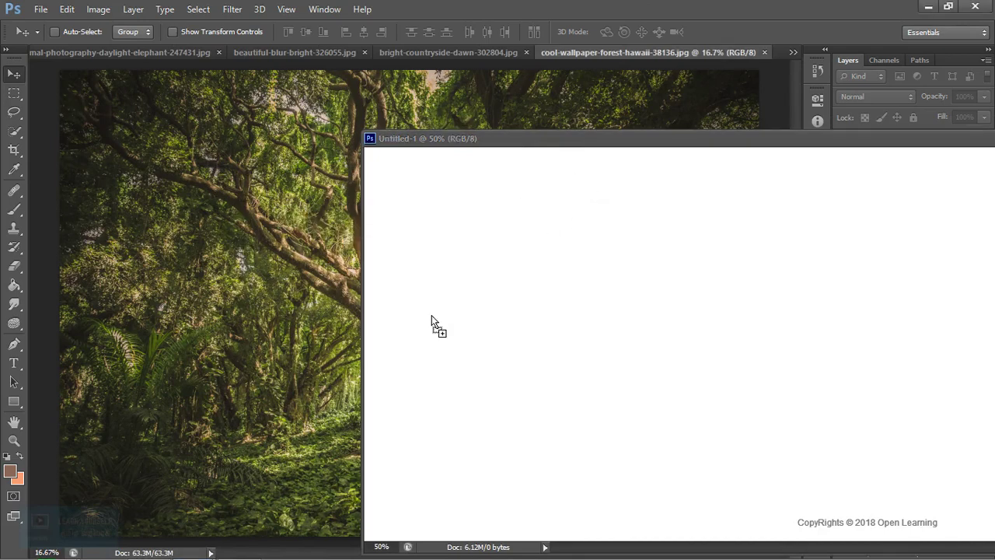
pyautogui.moveTo(431, 315); pyautogui.dragTo(491, 356)
pyautogui.moveTo(613, 140); pyautogui.dragTo(297, 86)
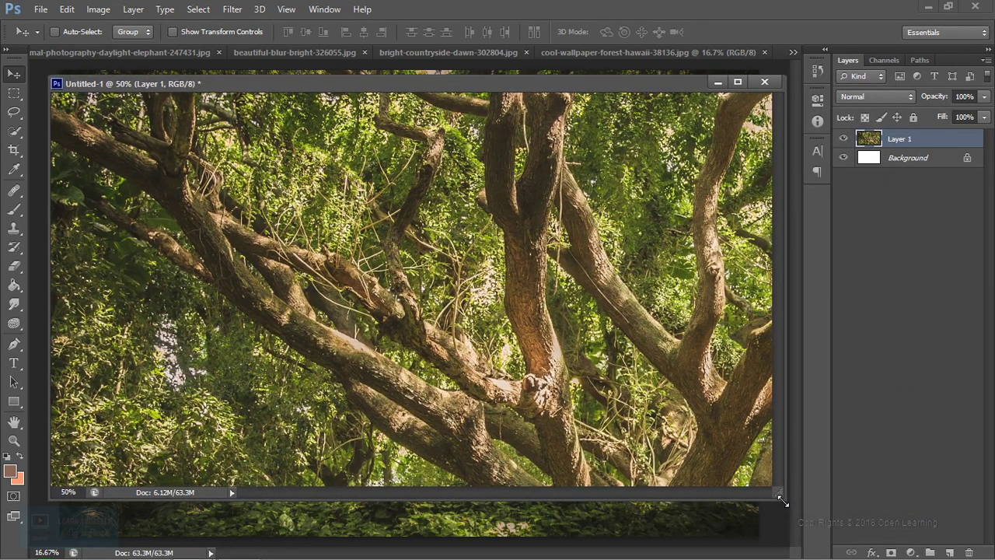
pyautogui.moveTo(780, 495); pyautogui.dragTo(790, 506)
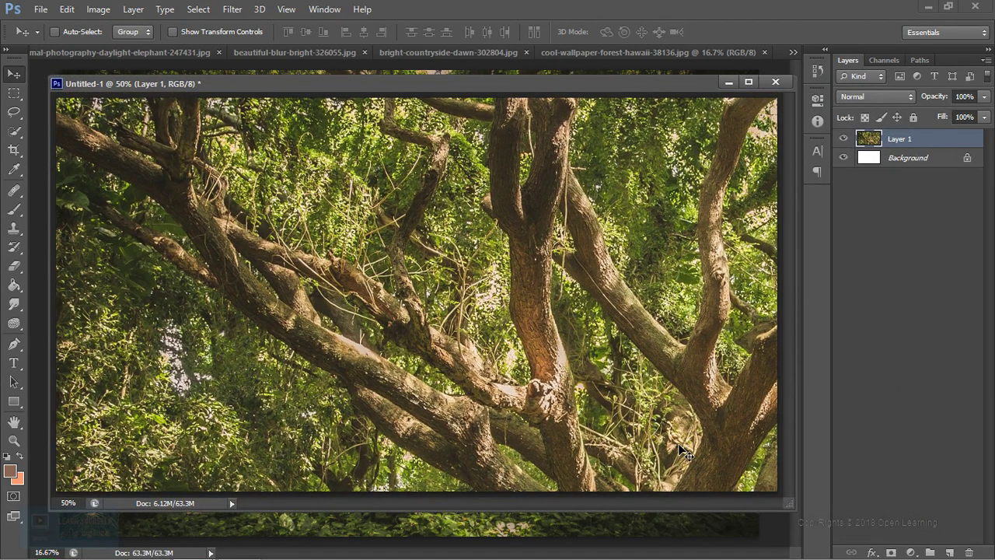
# Set the Untitled-1 zoom to 40% and shift the forest layer to show the tree trunk.
pyautogui.hotkey('ctrl', '1')
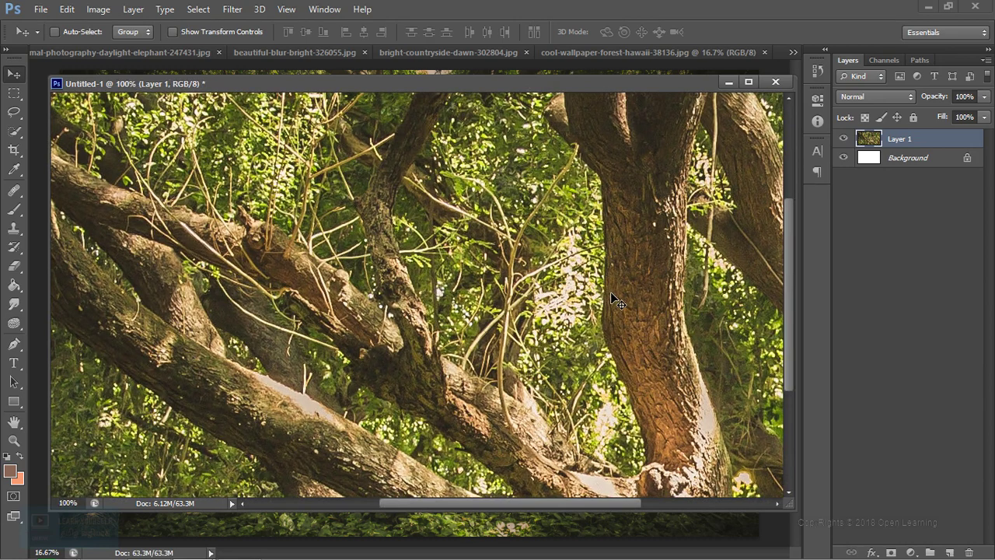
pyautogui.hotkey('ctrl', '0')
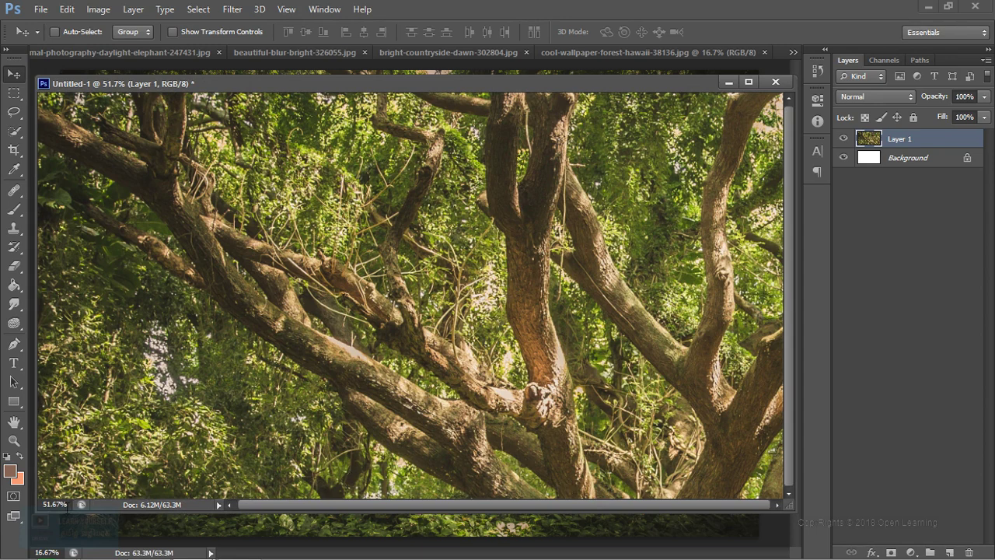
pyautogui.click(67, 504)
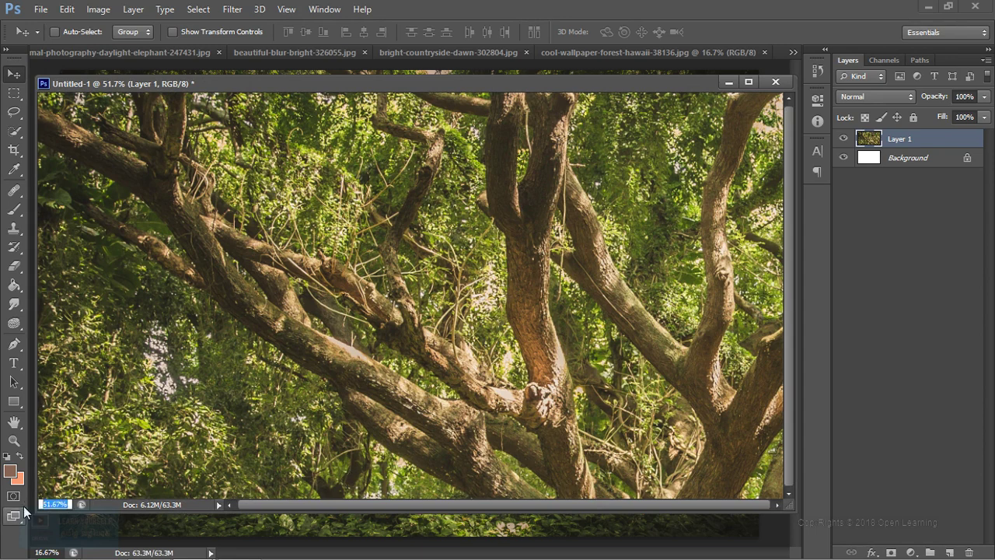
pyautogui.write('40')
pyautogui.press('Return')
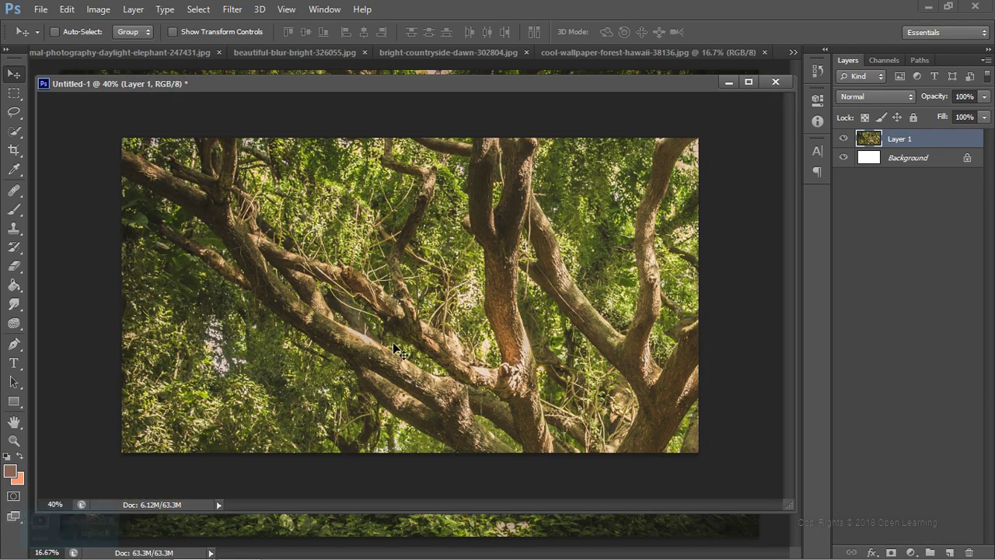
pyautogui.moveTo(395, 348)
pyautogui.mouseDown()
pyautogui.moveTo(383, 244)
pyautogui.moveTo(440, 305)
pyautogui.mouseUp()
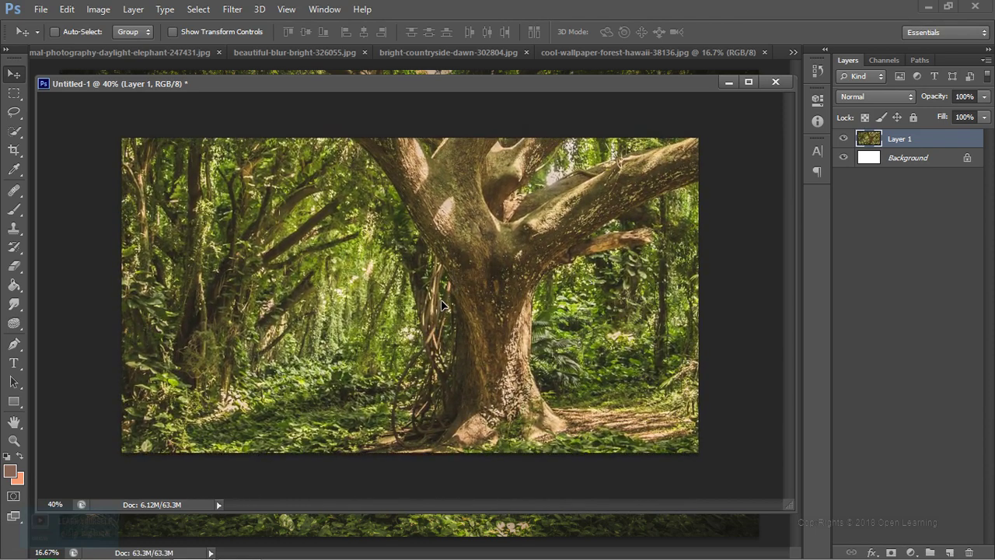
# Free-transform the forest layer, shrinking it to about 34% at the canvas's top-left.
pyautogui.hotkey('ctrl', 't')
pyautogui.hotkey('ctrl', '0')
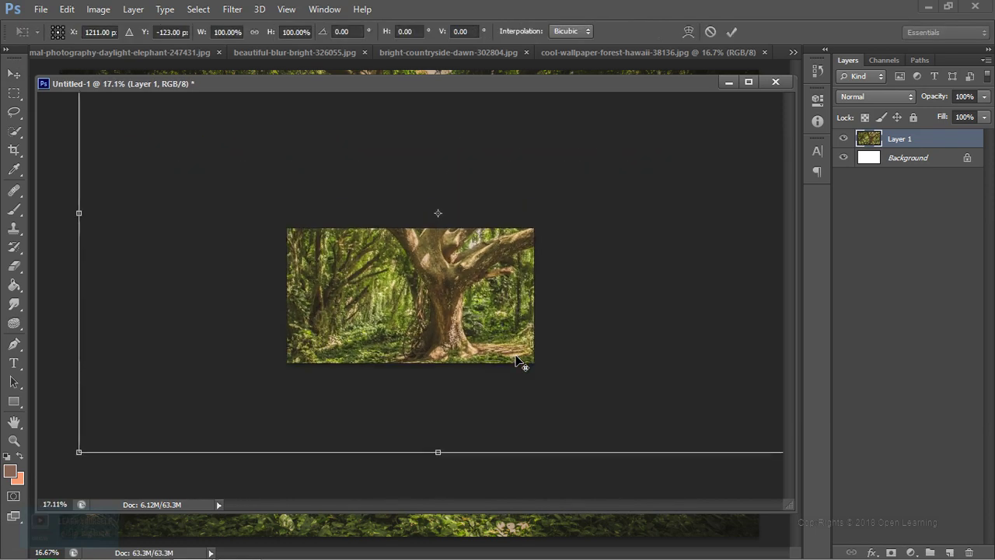
pyautogui.hotkey('ctrl', '-')
pyautogui.moveTo(573, 361); pyautogui.dragTo(441, 306)
pyautogui.hotkey('ctrl', '+')
pyautogui.hotkey('ctrl', '+')
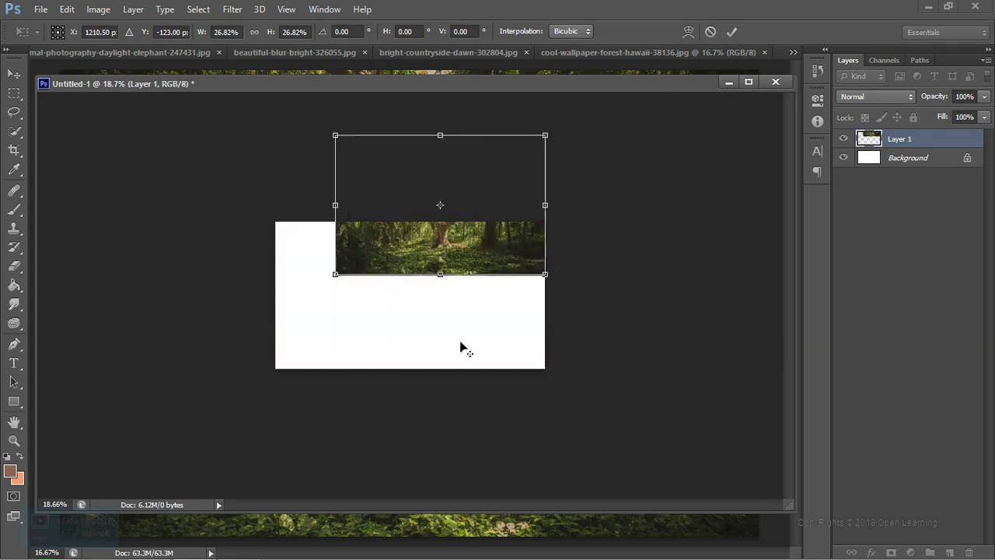
pyautogui.moveTo(462, 252); pyautogui.dragTo(403, 324)
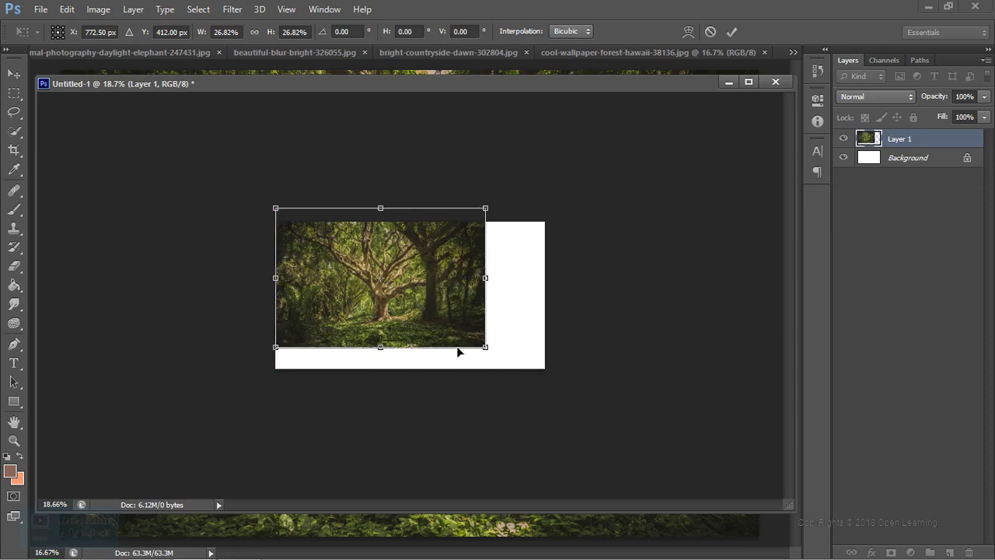
pyautogui.moveTo(483, 347); pyautogui.dragTo(544, 378)
# Move the scaled forest layer up to cover the canvas and commit the transform.
pyautogui.moveTo(502, 329); pyautogui.dragTo(502, 320)
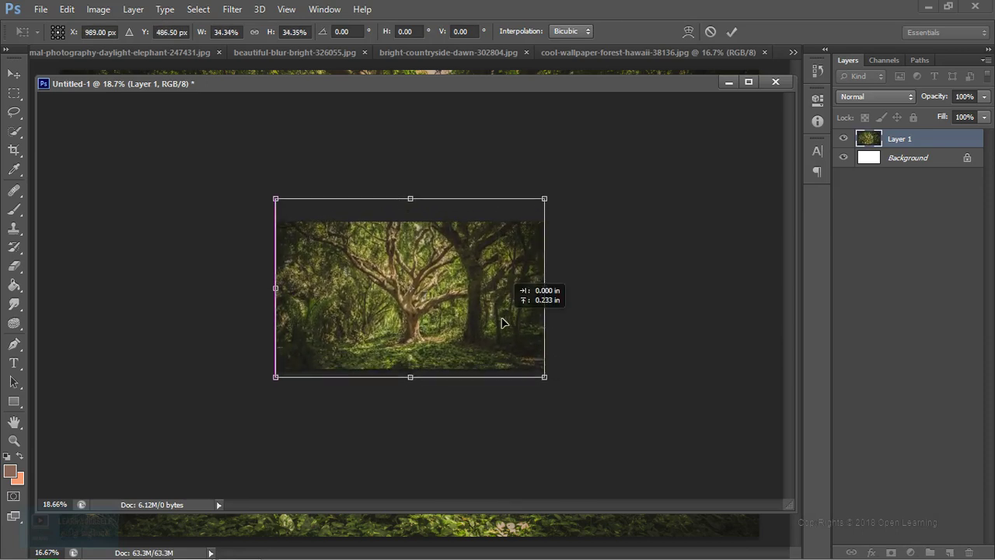
pyautogui.scroll(3, 502, 321)
pyautogui.scroll(4, 502, 355)
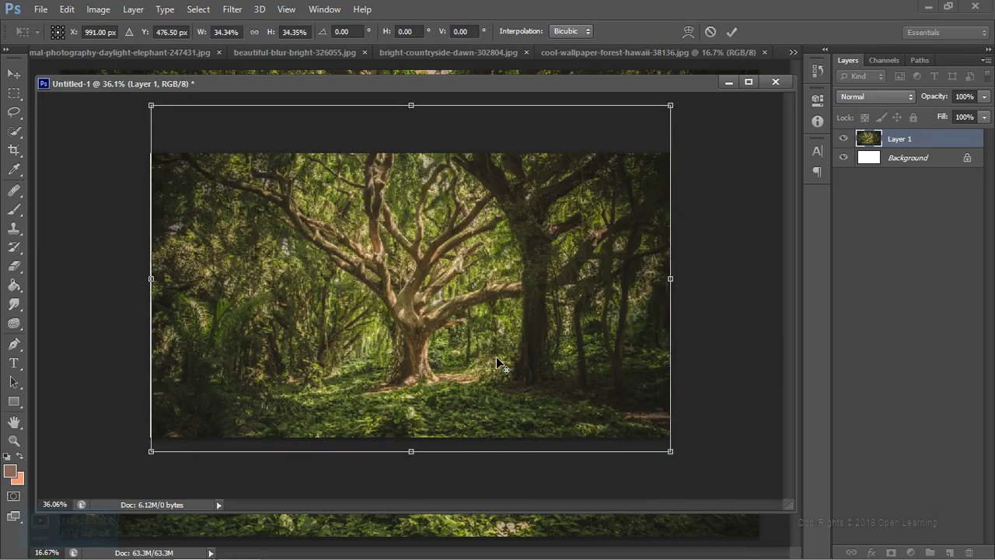
pyautogui.scroll(2, 499, 362)
pyautogui.moveTo(457, 397); pyautogui.dragTo(457, 378)
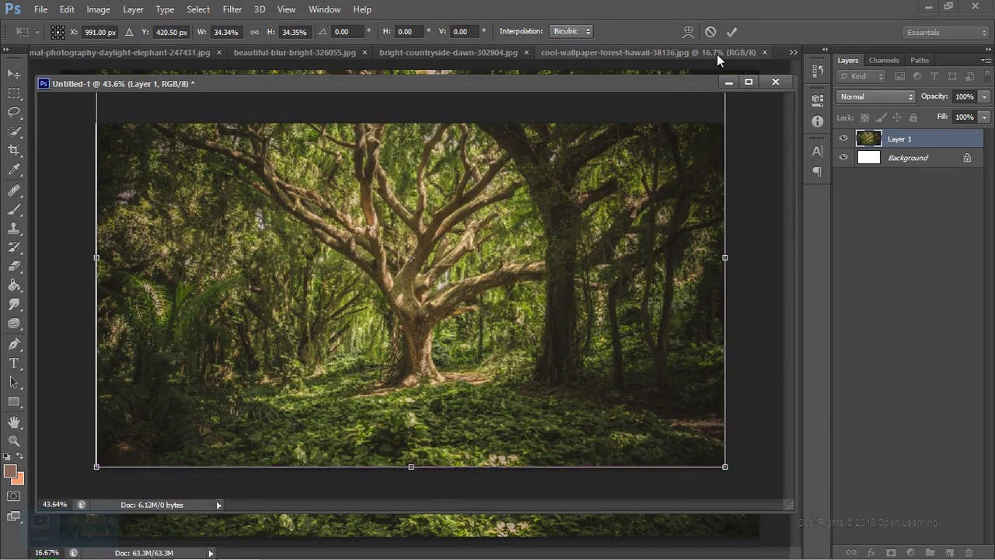
pyautogui.click(731, 32)
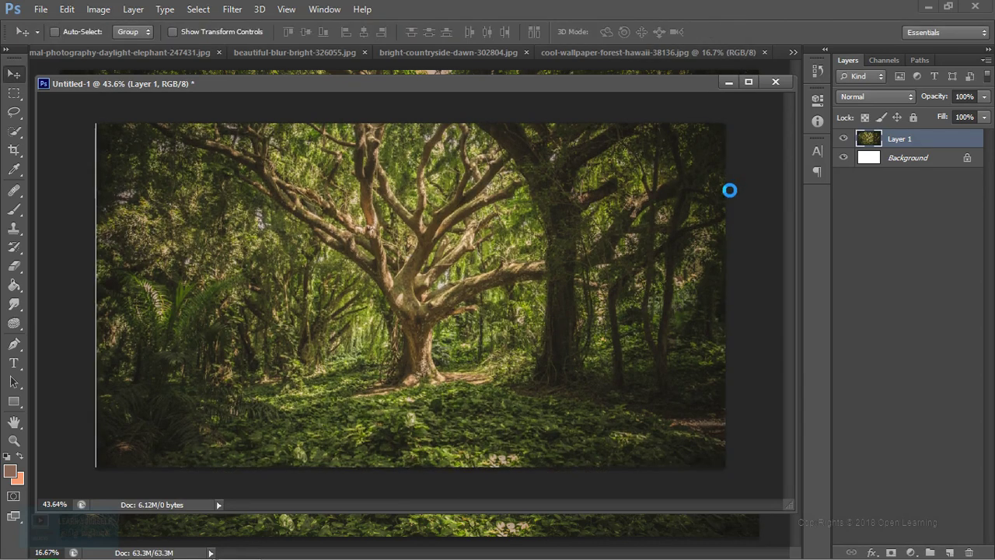
# Fine-tune the forest layer's position and enlarge it slightly past the bottom-left corner.
pyautogui.moveTo(418, 370); pyautogui.dragTo(413, 363)
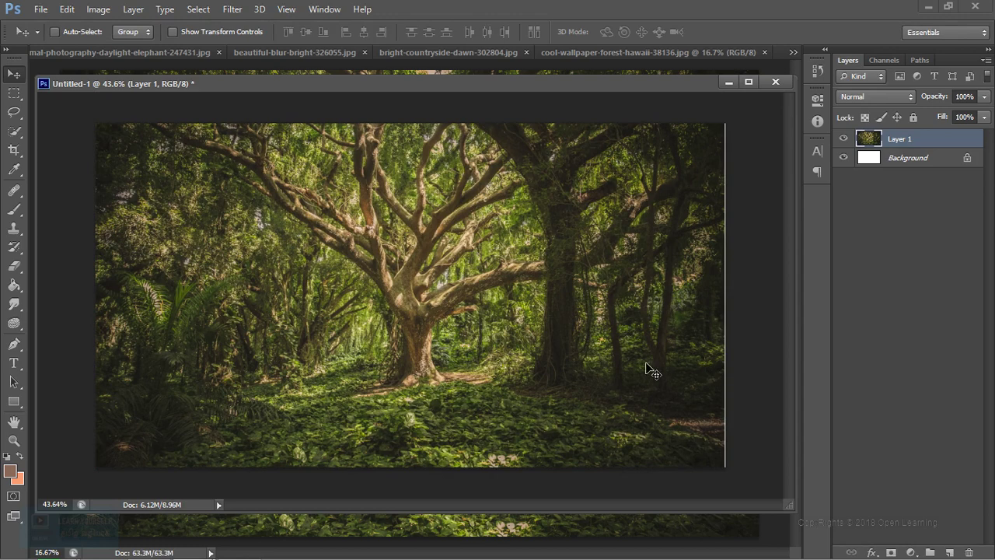
pyautogui.moveTo(651, 371); pyautogui.dragTo(656, 368)
pyautogui.hotkey('ctrl', 't')
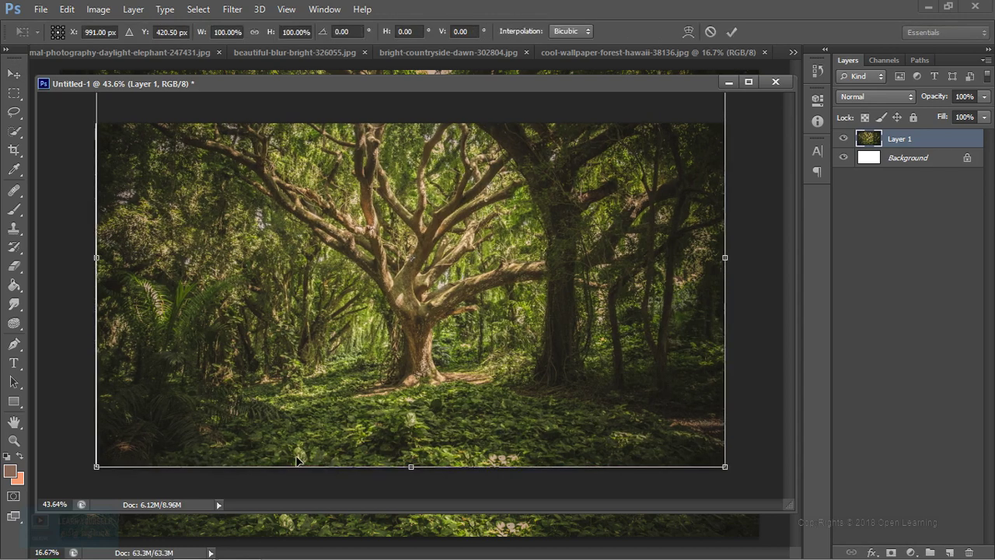
pyautogui.moveTo(96, 468); pyautogui.dragTo(91, 470)
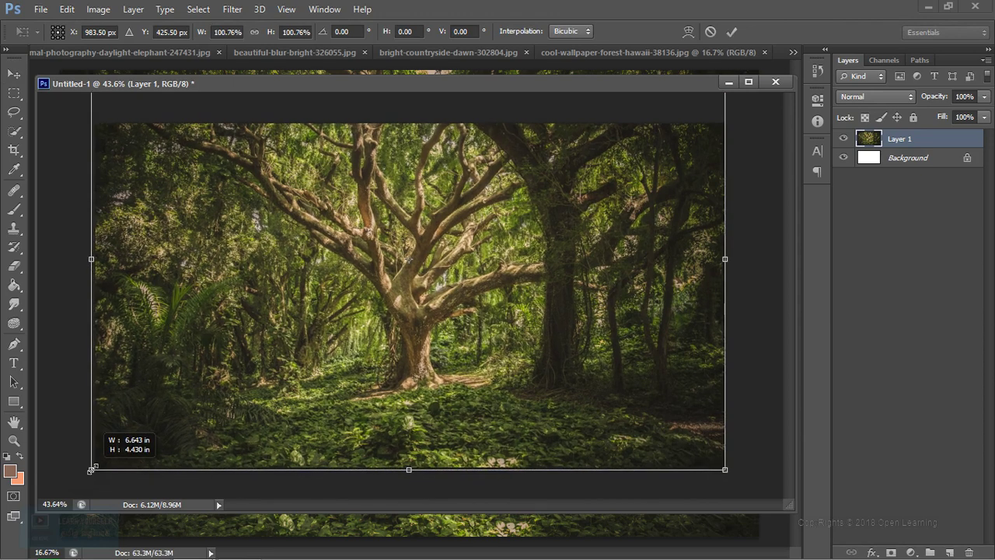
pyautogui.click(732, 31)
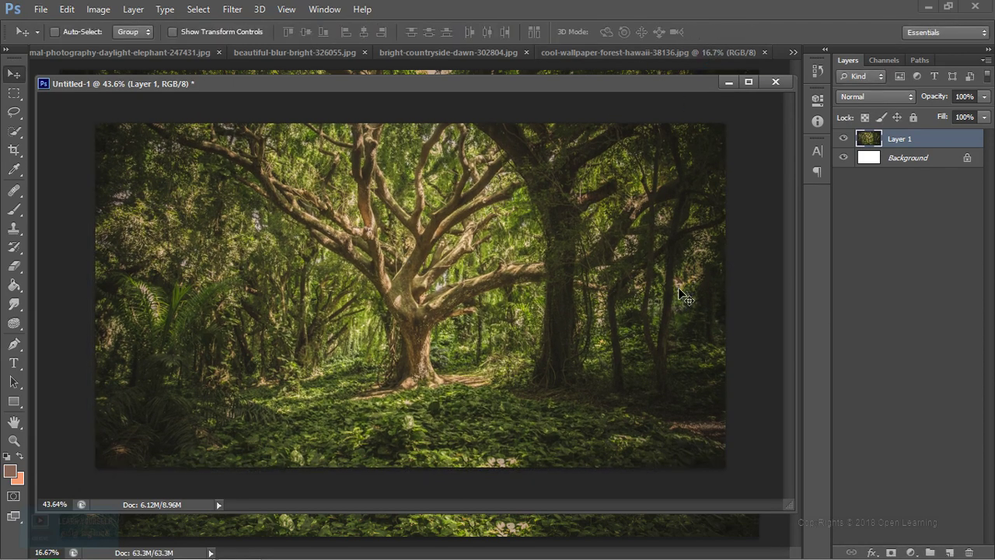
pyautogui.click(673, 53)
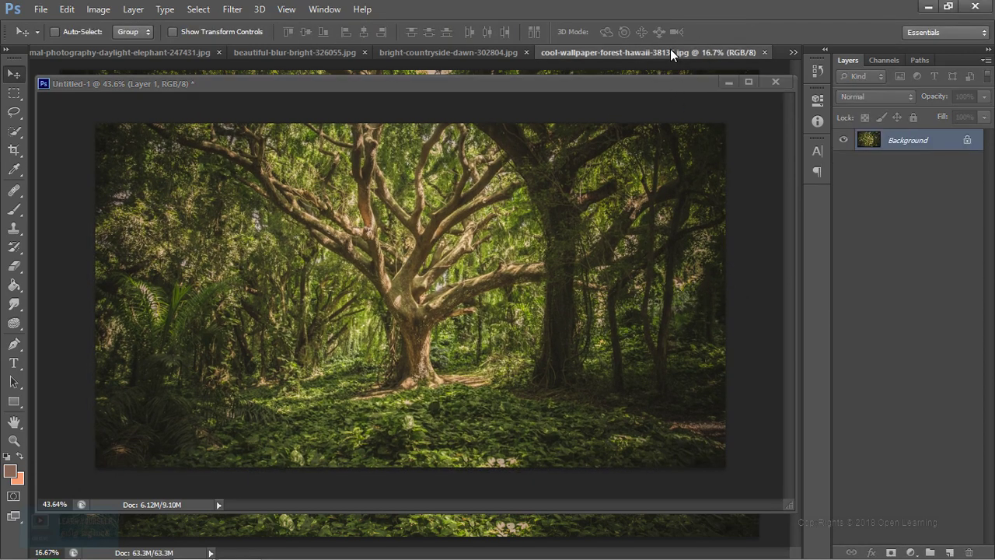
# Close the forest photo and drag the elephant photo into Untitled-1 as Layer 2.
pyautogui.click(765, 53)
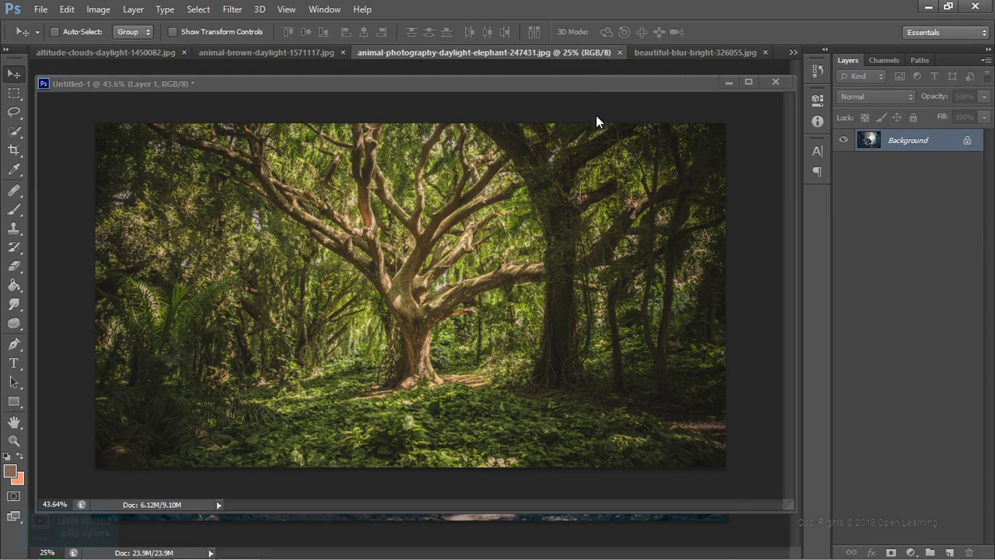
pyautogui.moveTo(499, 92)
pyautogui.mouseDown()
pyautogui.moveTo(684, 140)
pyautogui.moveTo(666, 103)
pyautogui.mouseUp()
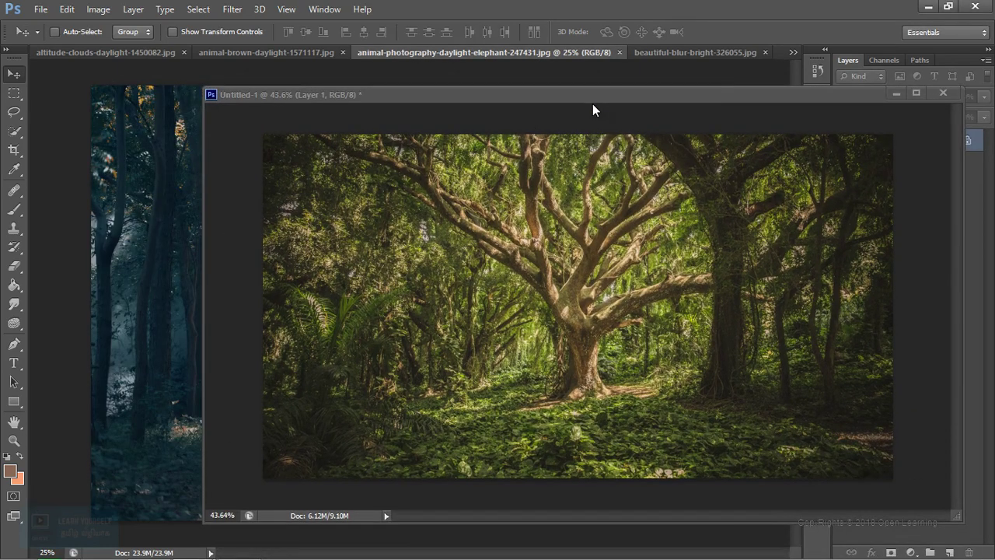
pyautogui.moveTo(173, 195); pyautogui.dragTo(355, 274)
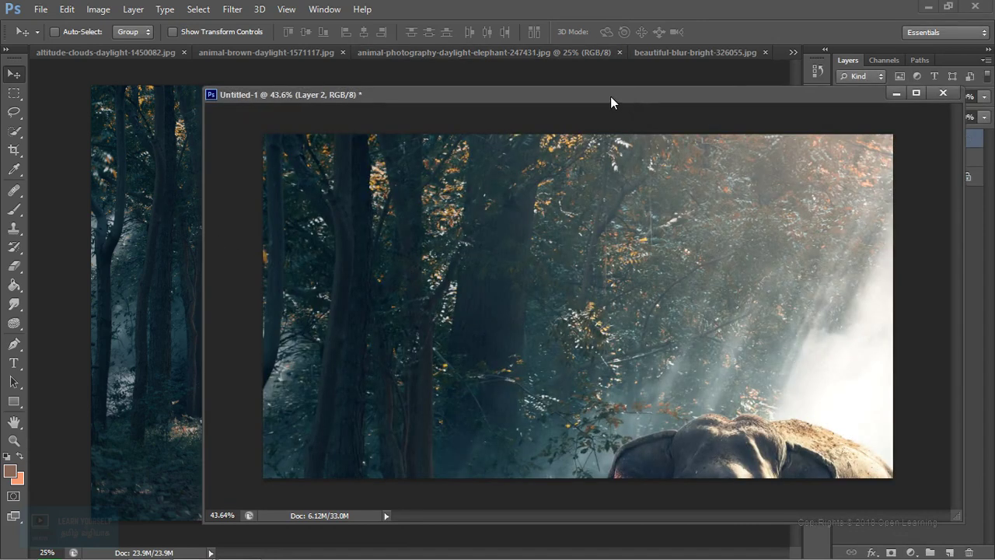
pyautogui.moveTo(610, 96); pyautogui.dragTo(481, 73)
pyautogui.hotkey('ctrl', '-')
pyautogui.hotkey('ctrl', '-')
pyautogui.hotkey('ctrl', '-')
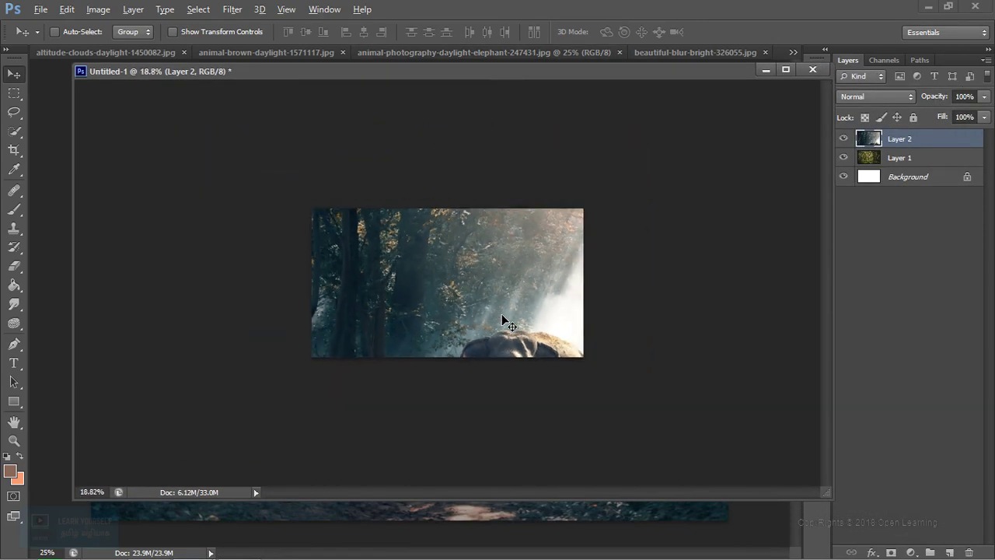
pyautogui.hotkey('ctrl', '-')
# Scale the elephant layer to about 57.7% so it covers the whole canvas.
pyautogui.hotkey('ctrl', 't')
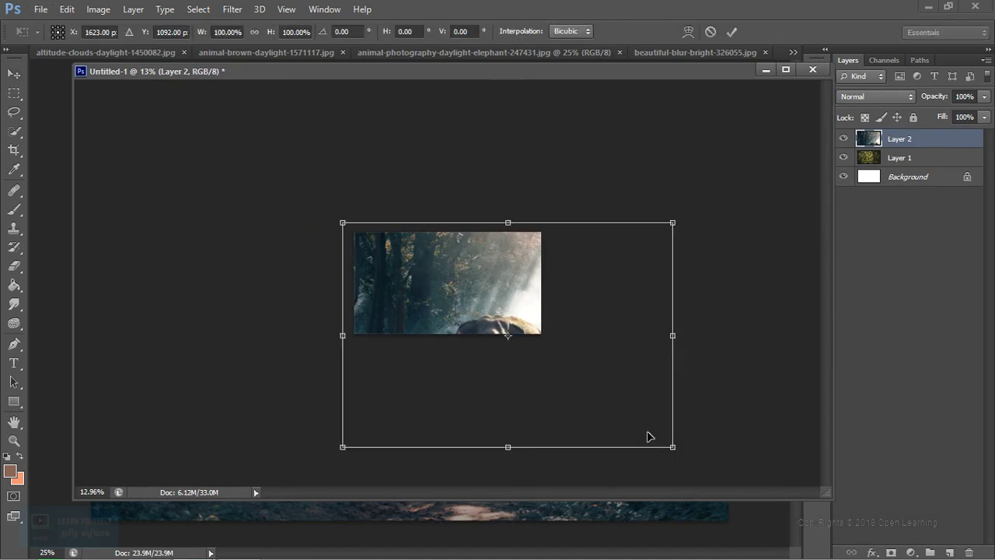
pyautogui.moveTo(670, 445); pyautogui.dragTo(542, 358)
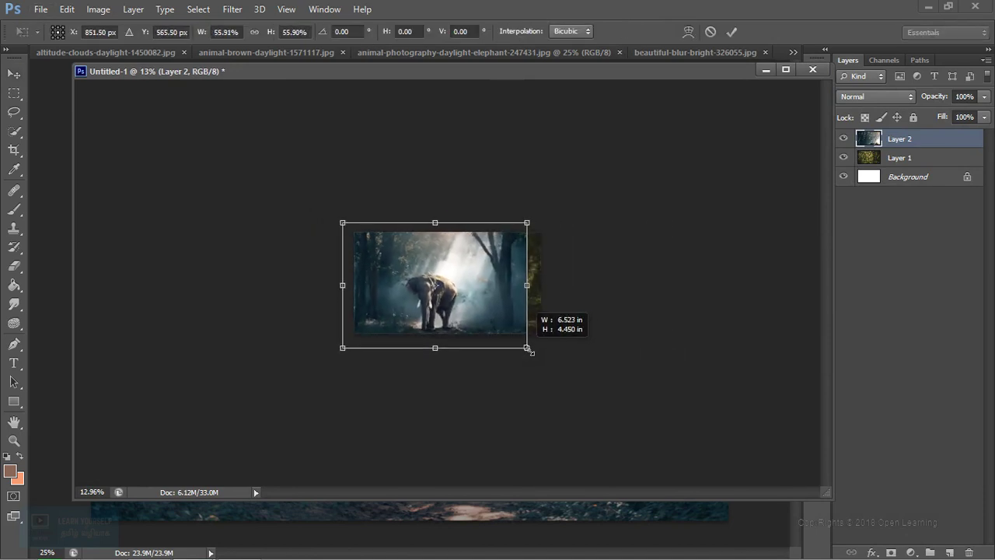
pyautogui.hotkey('ctrl', '+')
pyautogui.hotkey('ctrl', '+')
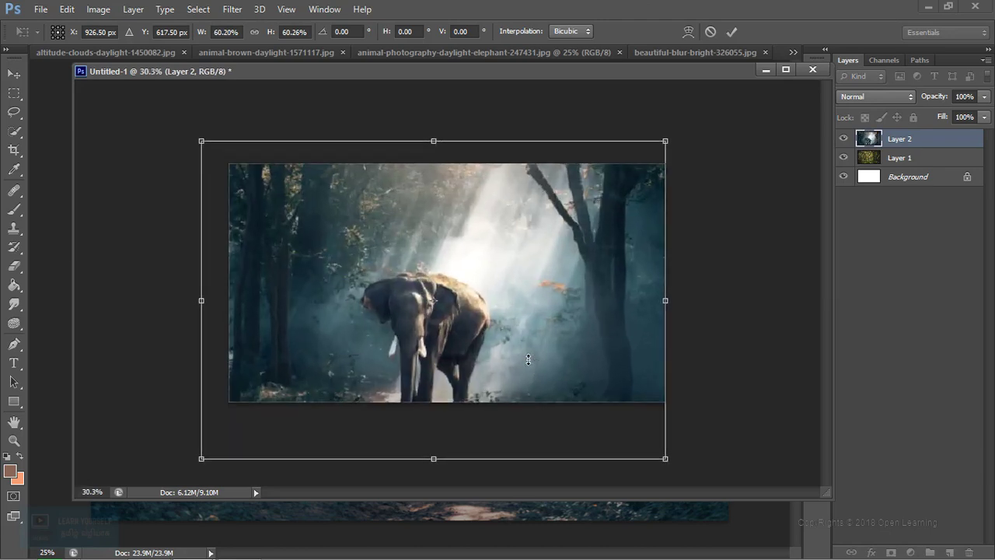
pyautogui.moveTo(513, 331); pyautogui.dragTo(525, 288)
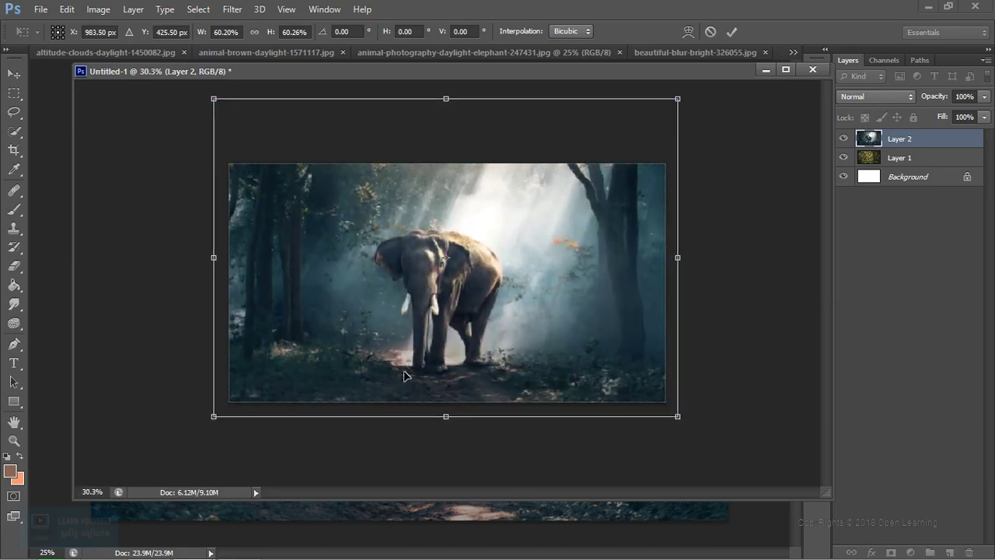
pyautogui.moveTo(214, 416); pyautogui.dragTo(228, 405)
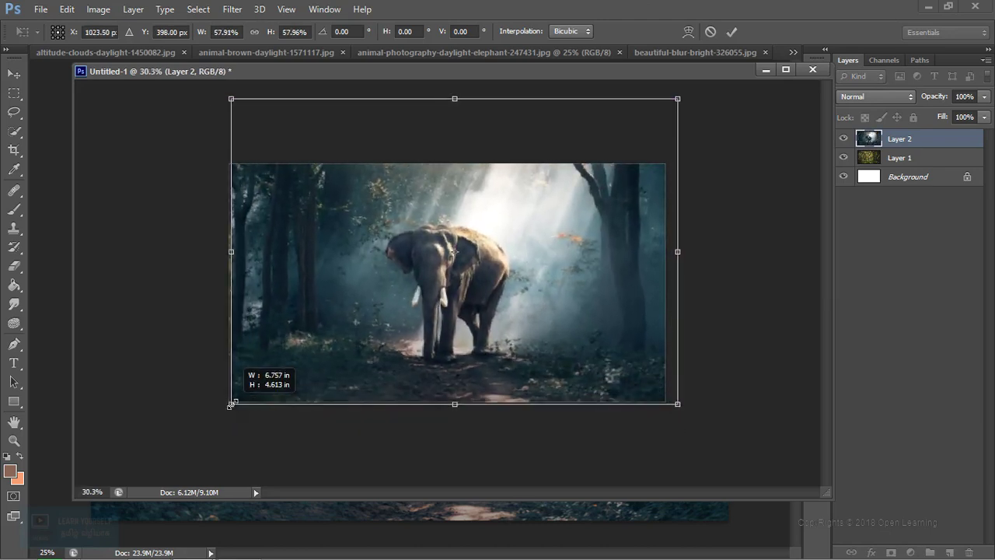
pyautogui.hotkey('ctrl', '+')
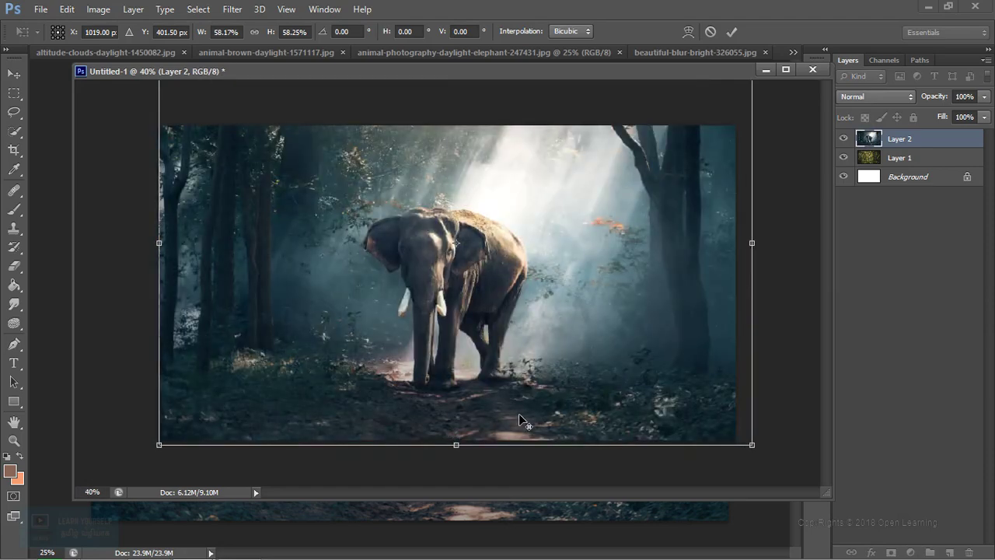
pyautogui.moveTo(739, 442); pyautogui.dragTo(745, 442)
pyautogui.click(731, 32)
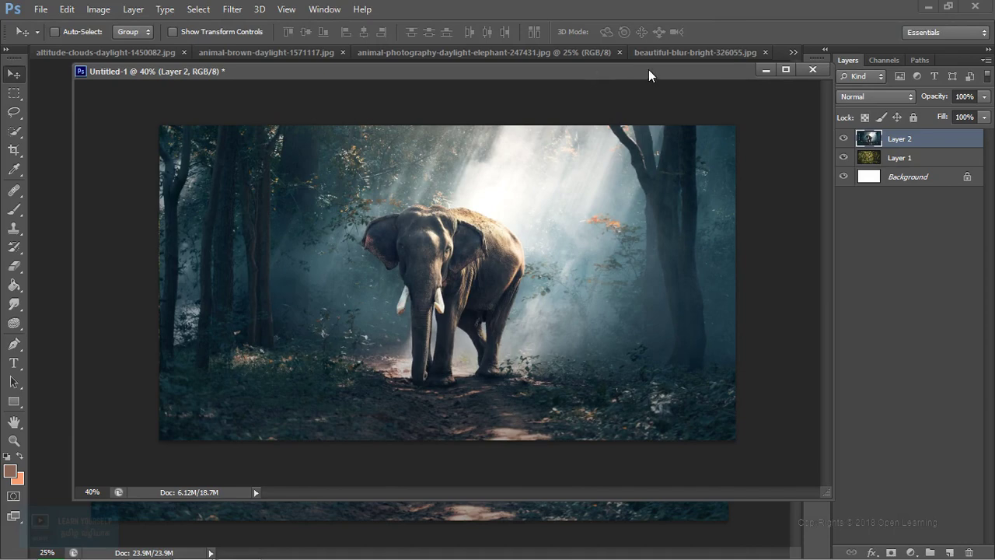
pyautogui.click(659, 52)
# Close the elephant source photo and add the butterfly photo to Untitled-1 as Layer 3.
pyautogui.moveTo(582, 76)
pyautogui.mouseDown()
pyautogui.moveTo(622, 114)
pyautogui.moveTo(740, 178)
pyautogui.mouseUp()
pyautogui.click(453, 50)
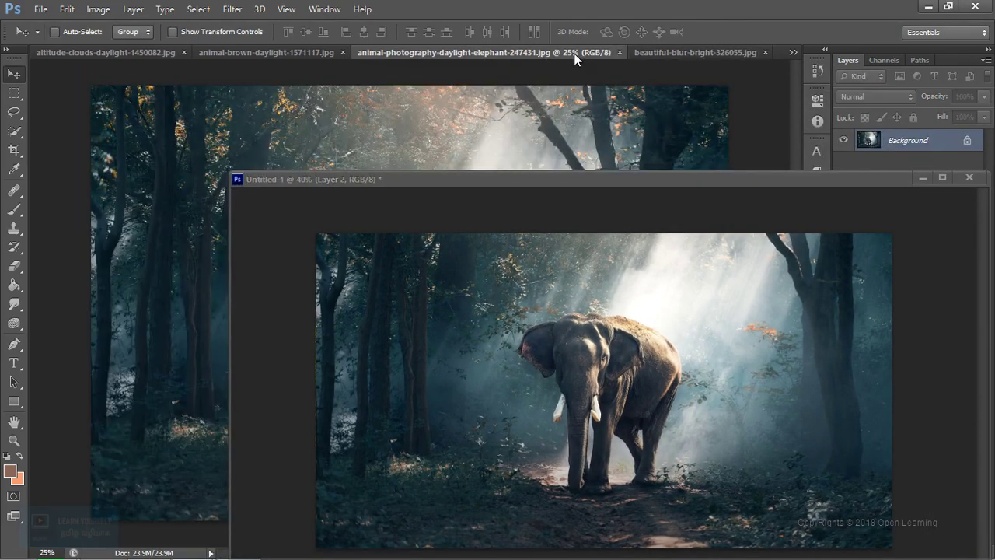
pyautogui.click(619, 53)
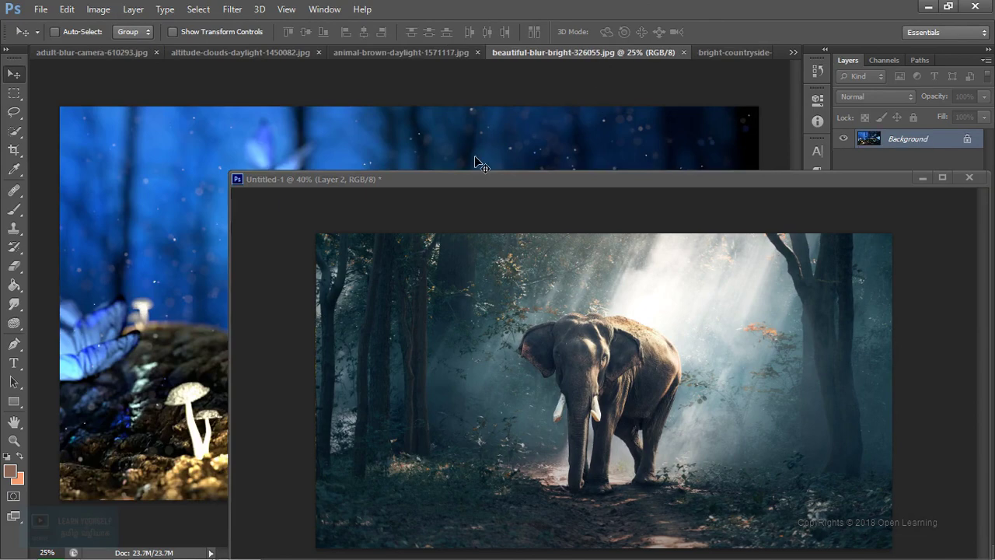
pyautogui.moveTo(474, 156); pyautogui.dragTo(542, 308)
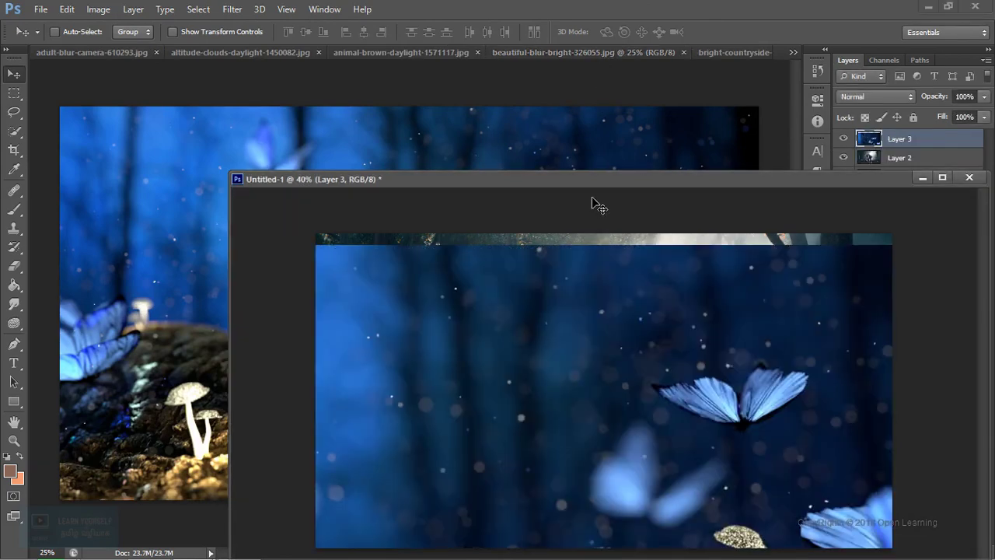
pyautogui.moveTo(588, 188); pyautogui.dragTo(434, 75)
pyautogui.scroll(-2, 497, 308)
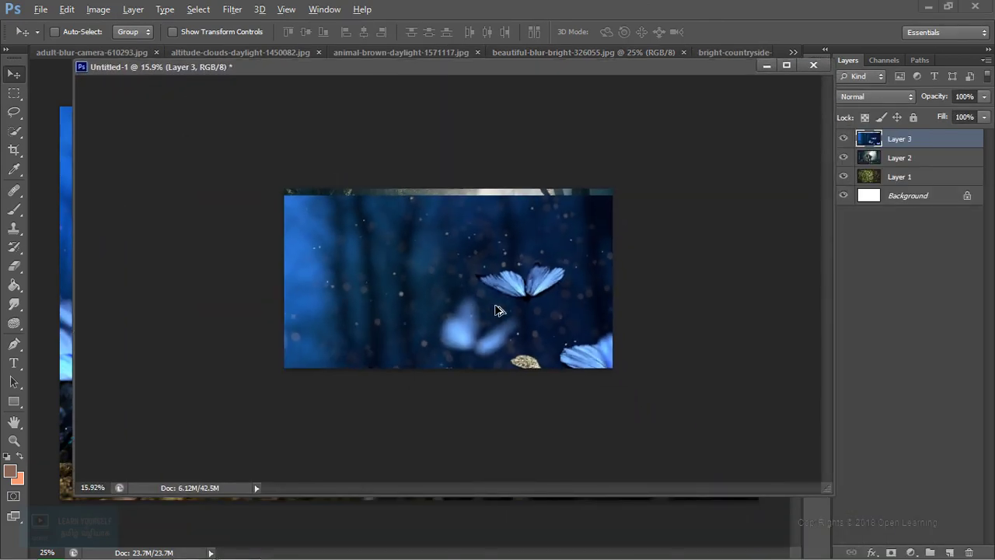
pyautogui.scroll(-3, 498, 308)
# Scale the butterfly layer to about 51.4% and align it to fill the canvas.
pyautogui.hotkey('ctrl', 't')
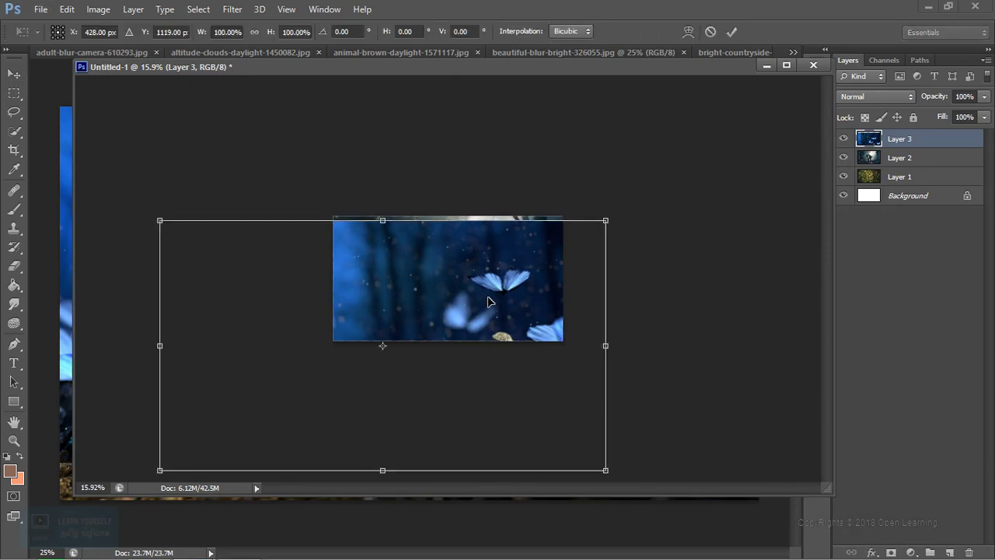
pyautogui.moveTo(488, 301); pyautogui.dragTo(556, 211)
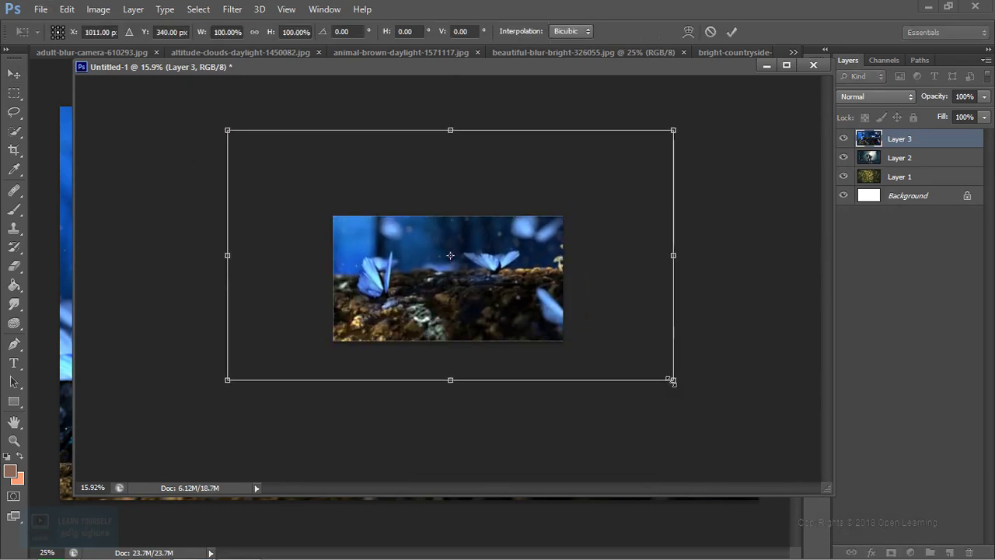
pyautogui.moveTo(673, 381)
pyautogui.mouseDown()
pyautogui.moveTo(483, 291)
pyautogui.moveTo(513, 281)
pyautogui.mouseUp()
pyautogui.hotkey('ctrl', '+')
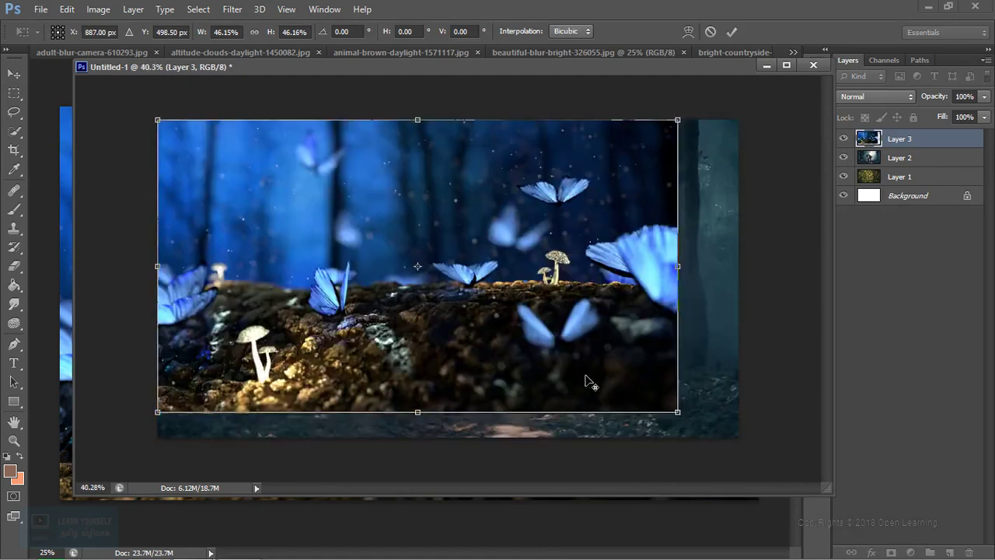
pyautogui.moveTo(679, 415); pyautogui.dragTo(736, 446)
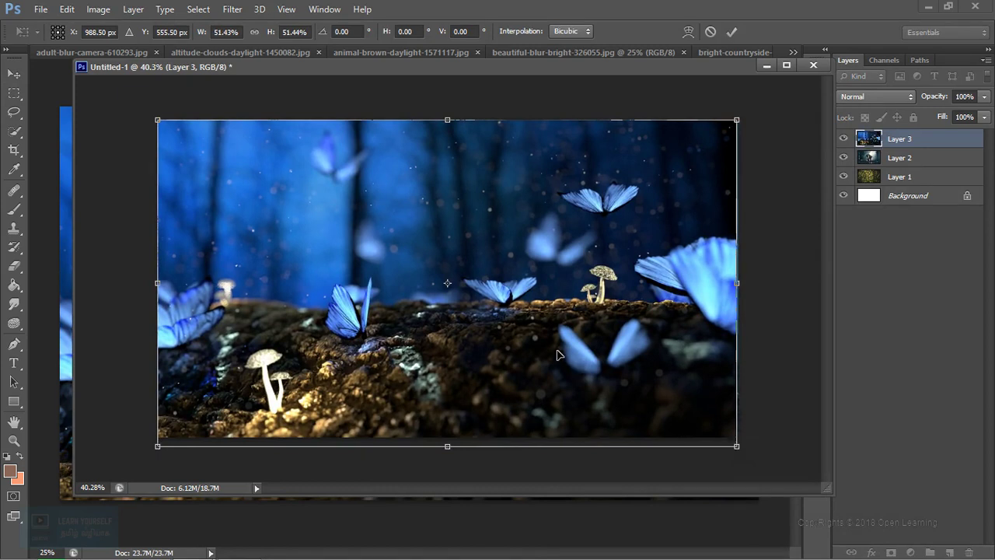
pyautogui.moveTo(557, 355); pyautogui.dragTo(559, 352)
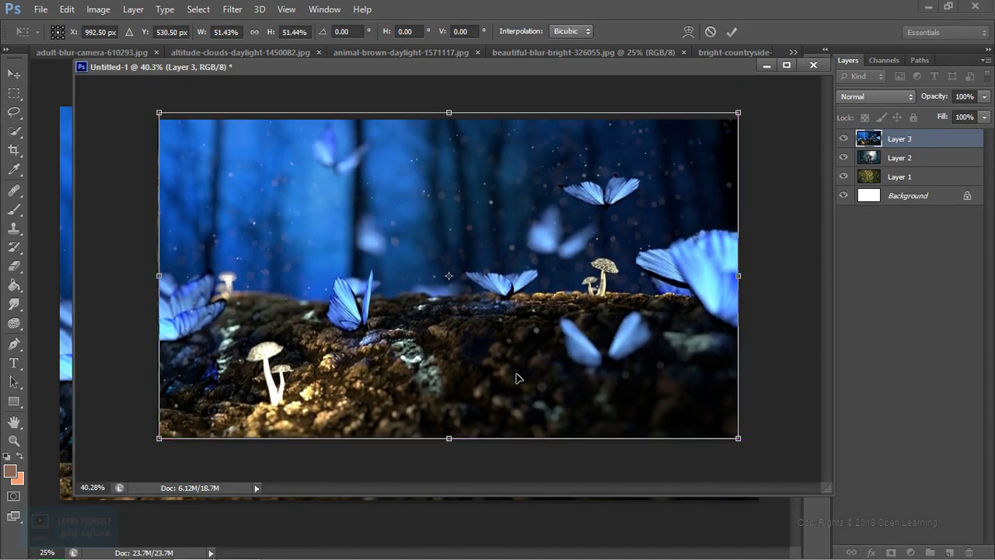
pyautogui.click(735, 32)
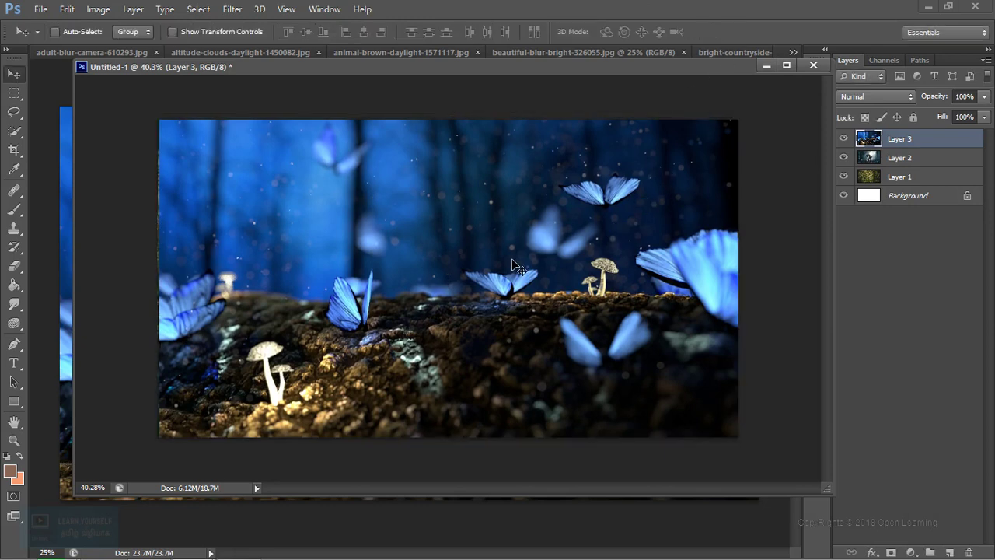
# Close the butterfly source photo and add the pine forest photo as Layer 4.
pyautogui.moveTo(554, 70)
pyautogui.mouseDown()
pyautogui.moveTo(572, 96)
pyautogui.moveTo(719, 171)
pyautogui.moveTo(747, 162)
pyautogui.mouseUp()
pyautogui.click(569, 53)
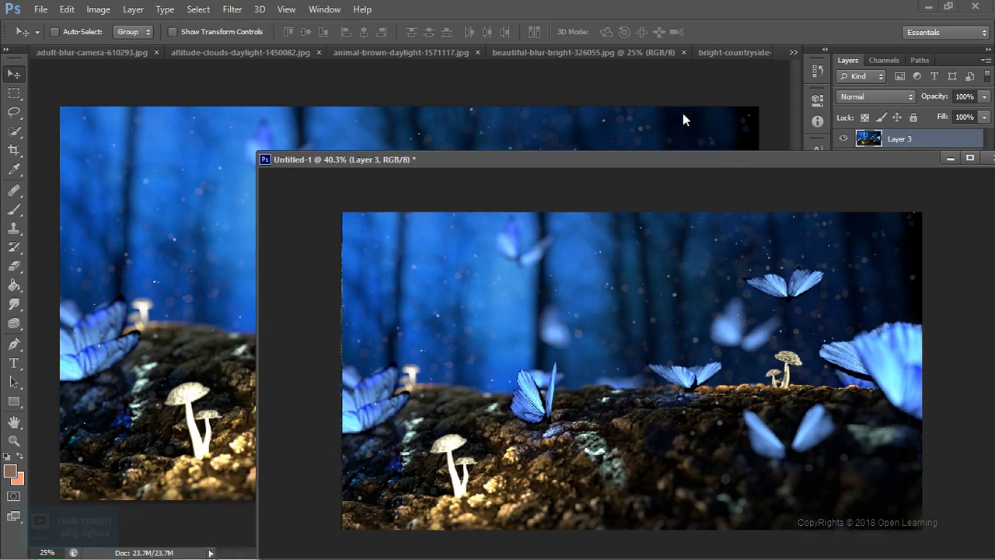
pyautogui.click(683, 52)
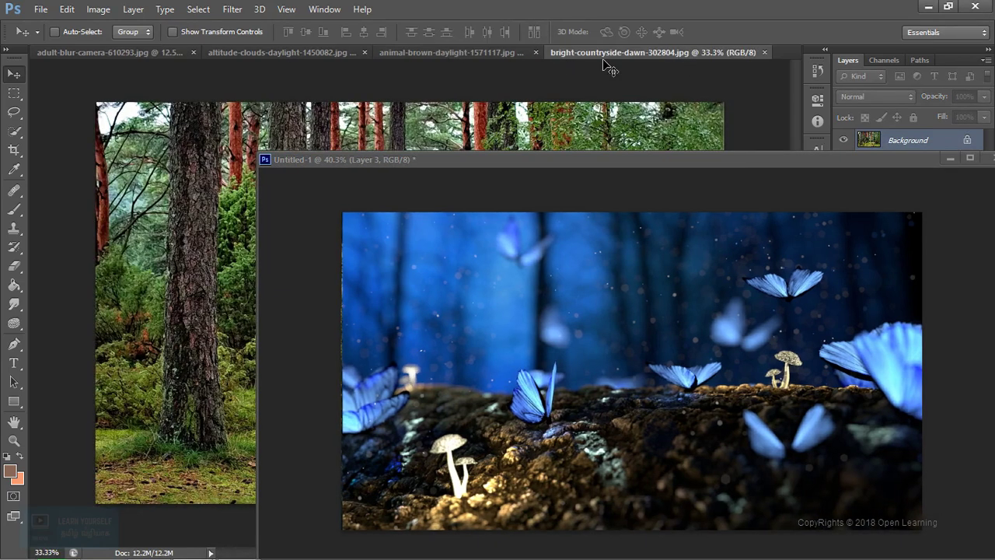
pyautogui.moveTo(500, 133)
pyautogui.mouseDown()
pyautogui.moveTo(612, 192)
pyautogui.moveTo(411, 46)
pyautogui.mouseUp()
pyautogui.scroll(-2, 513, 244)
pyautogui.scroll(-3, 513, 244)
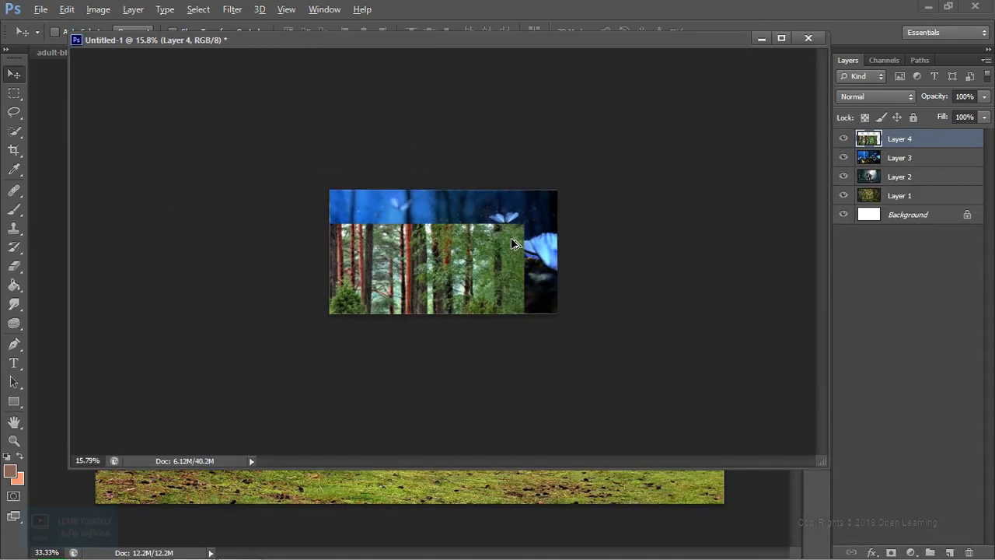
# Scale the pine forest layer to about 76.85% so it fills the canvas edge to edge.
pyautogui.hotkey('ctrl', 't')
pyautogui.moveTo(464, 302); pyautogui.dragTo(567, 268)
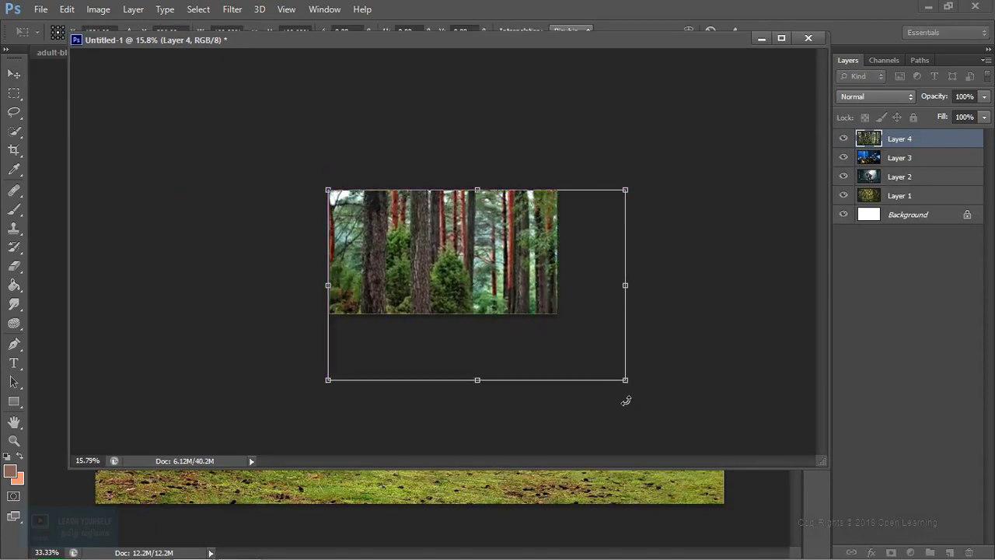
pyautogui.moveTo(627, 380); pyautogui.dragTo(551, 318)
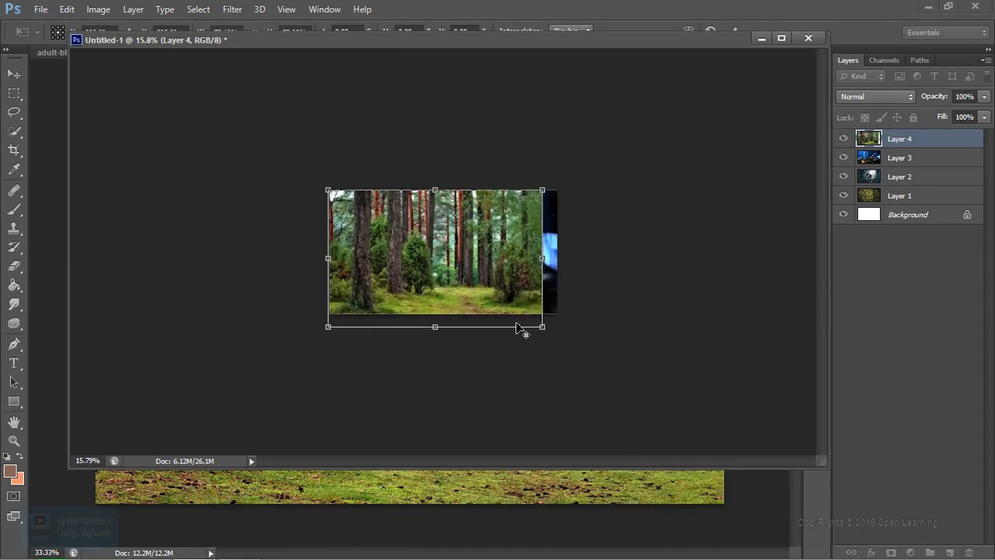
pyautogui.hotkey('ctrl', '0')
pyautogui.moveTo(535, 363); pyautogui.dragTo(539, 356)
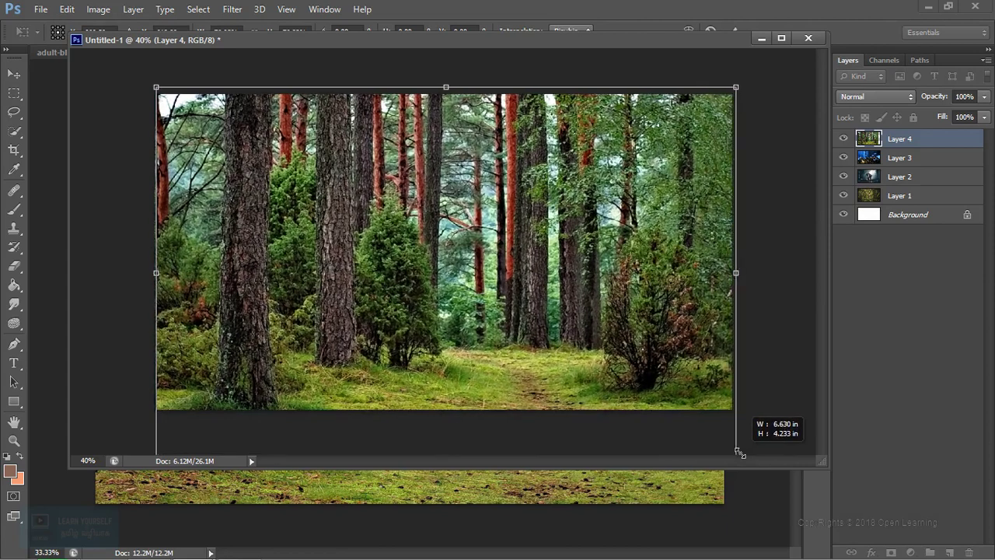
pyautogui.moveTo(698, 437); pyautogui.dragTo(734, 457)
pyautogui.moveTo(571, 328)
pyautogui.mouseDown()
pyautogui.moveTo(572, 307)
pyautogui.moveTo(572, 316)
pyautogui.mouseUp()
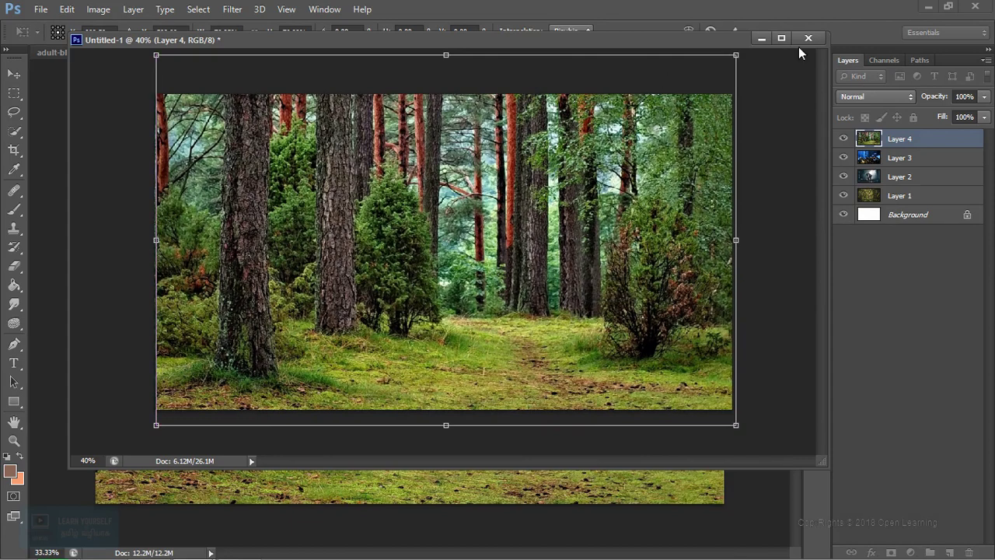
pyautogui.click(734, 31)
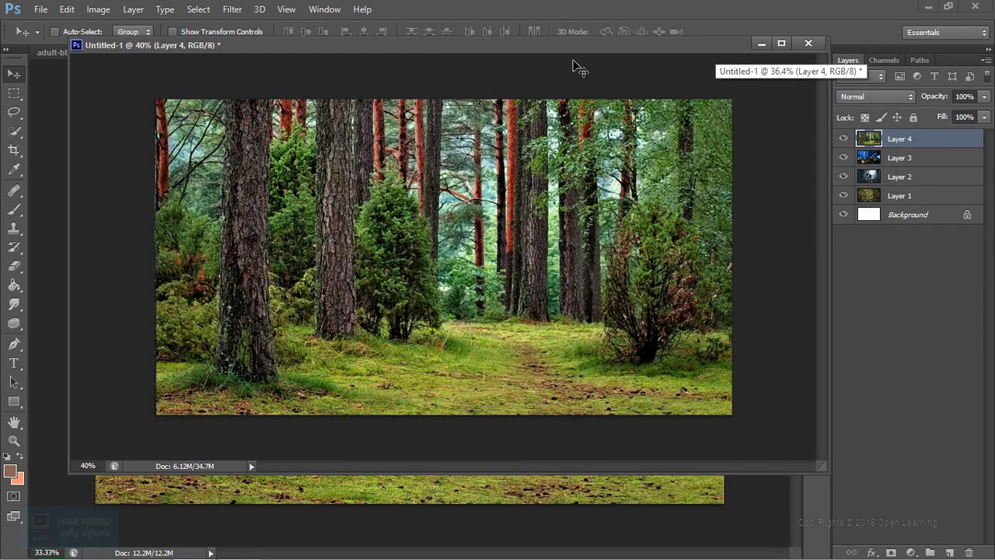
pyautogui.moveTo(572, 61); pyautogui.dragTo(703, 131)
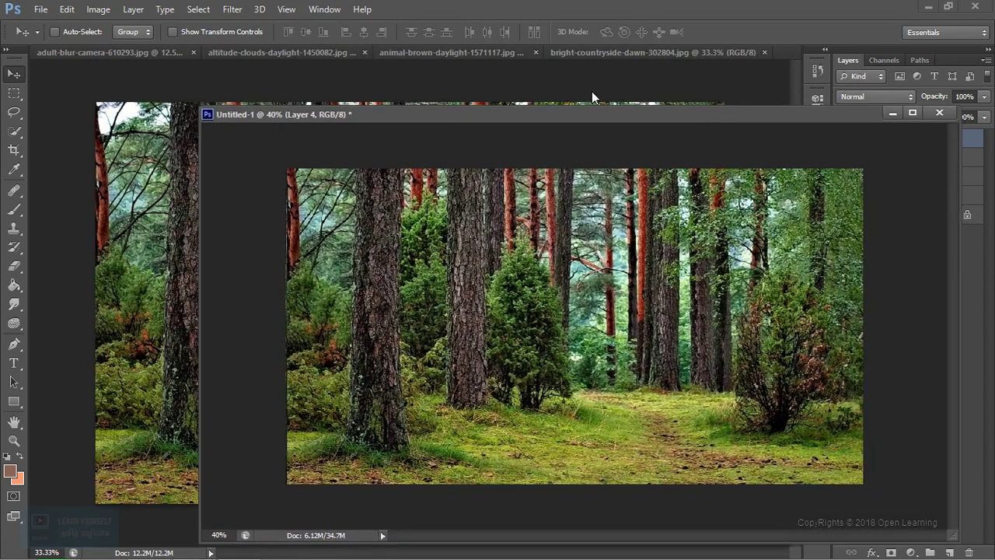
# Close the countryside photo and drag the squirrel photo into Untitled-1 as Layer 5.
pyautogui.click(765, 52)
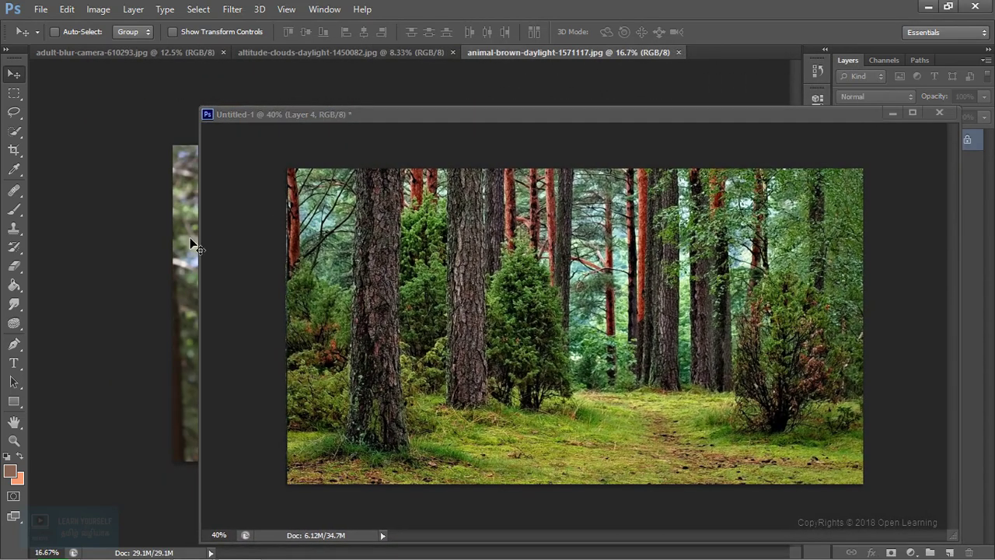
pyautogui.moveTo(189, 245); pyautogui.dragTo(566, 184)
pyautogui.moveTo(542, 112); pyautogui.dragTo(402, 31)
pyautogui.scroll(-3, 490, 233)
pyautogui.scroll(-3, 503, 268)
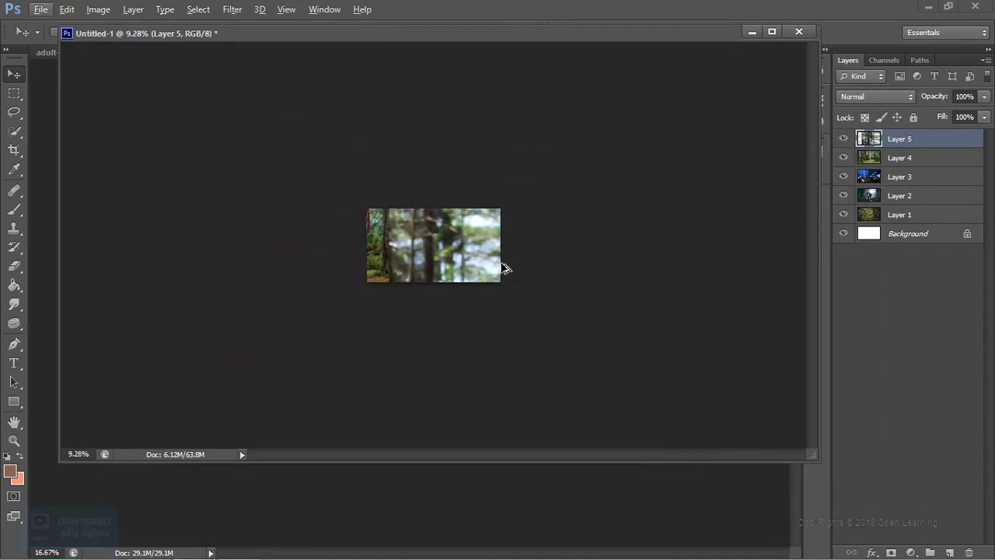
# Scale the squirrel layer to about 50.69% and align it to span the canvas.
pyautogui.hotkey('ctrl', 't')
pyautogui.moveTo(656, 356); pyautogui.dragTo(567, 303)
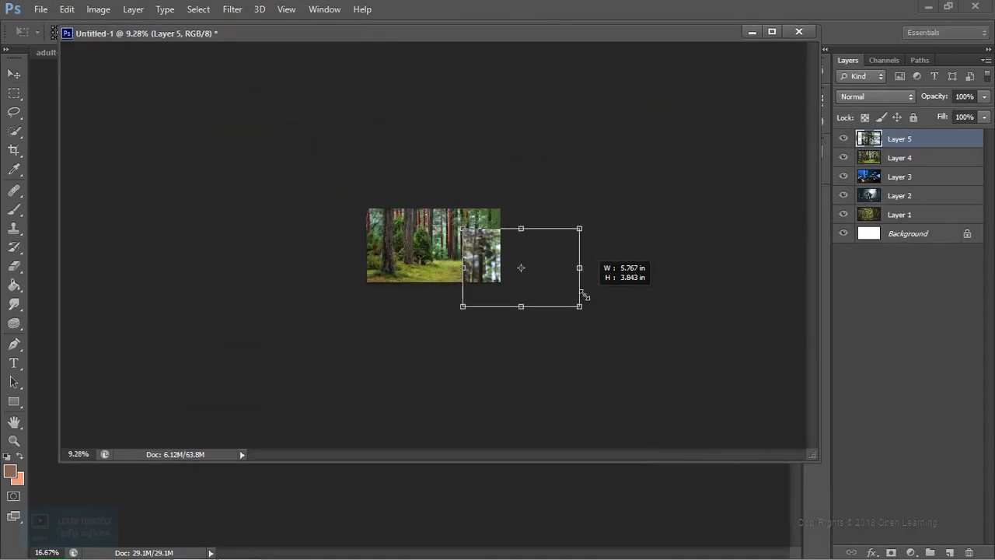
pyautogui.moveTo(512, 253); pyautogui.dragTo(436, 227)
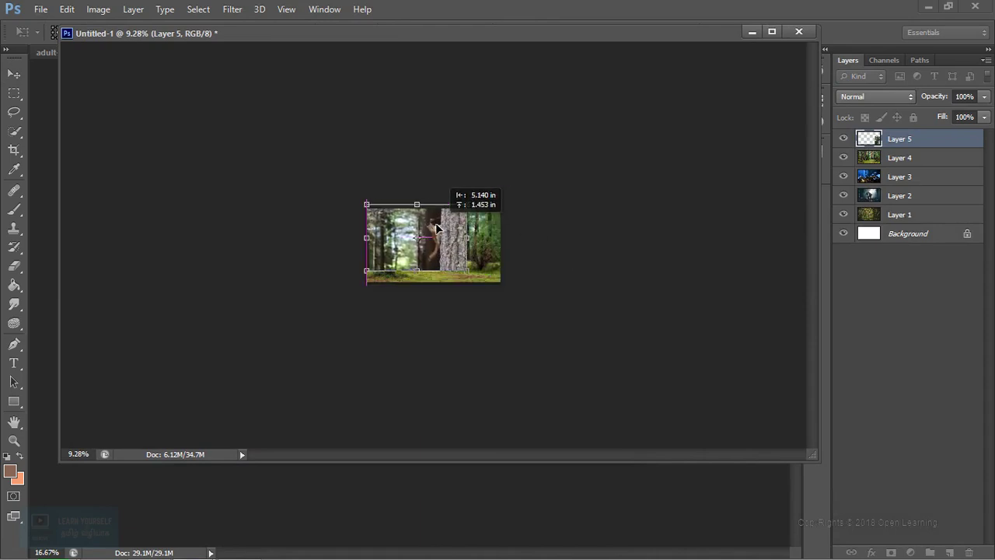
pyautogui.hotkey('ctrl', '+')
pyautogui.hotkey('ctrl', '+')
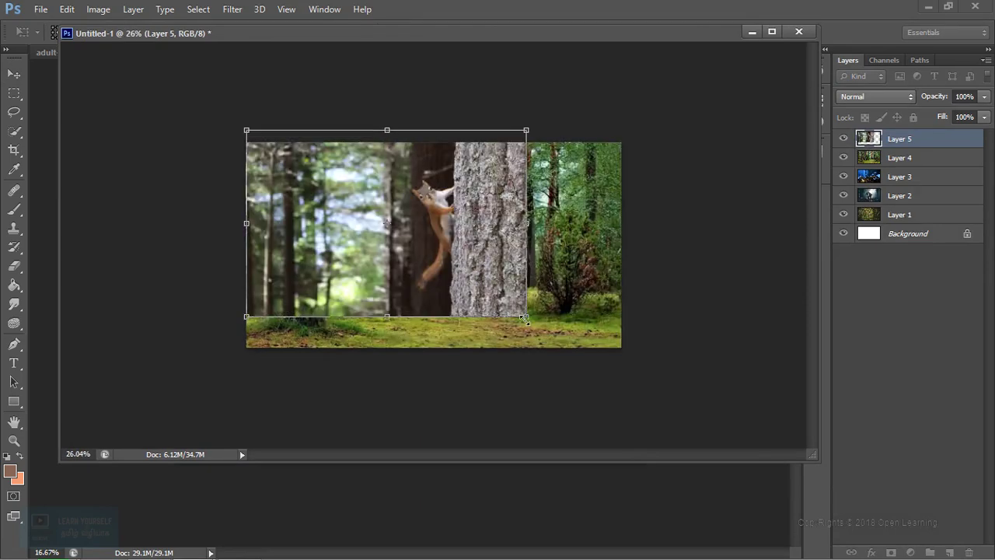
pyautogui.moveTo(526, 316); pyautogui.dragTo(620, 378)
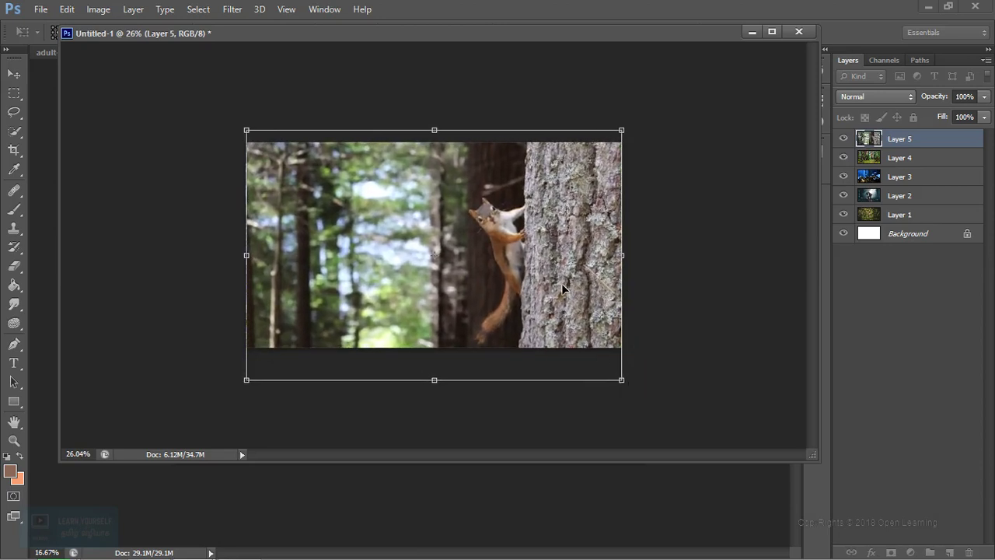
pyautogui.moveTo(562, 292); pyautogui.dragTo(564, 280)
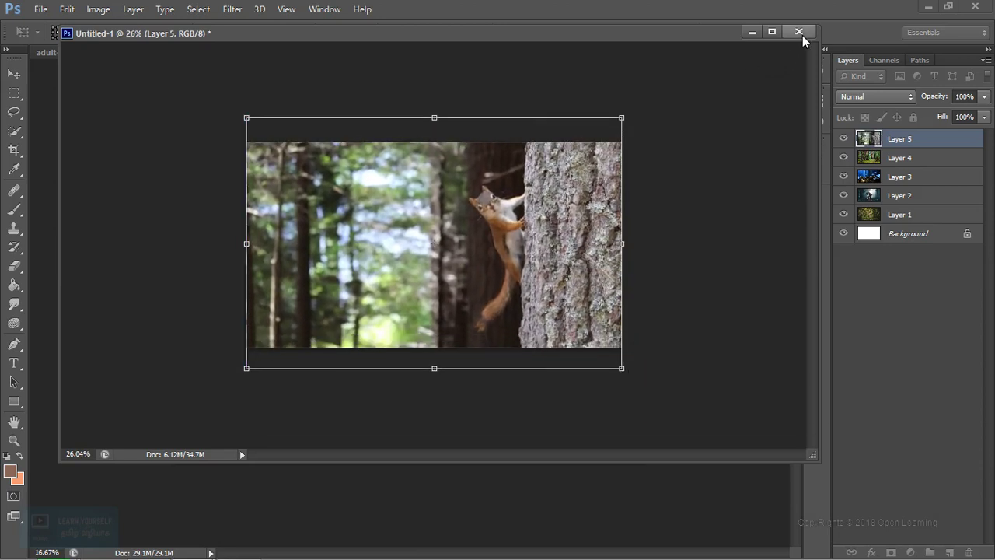
pyautogui.click(730, 34)
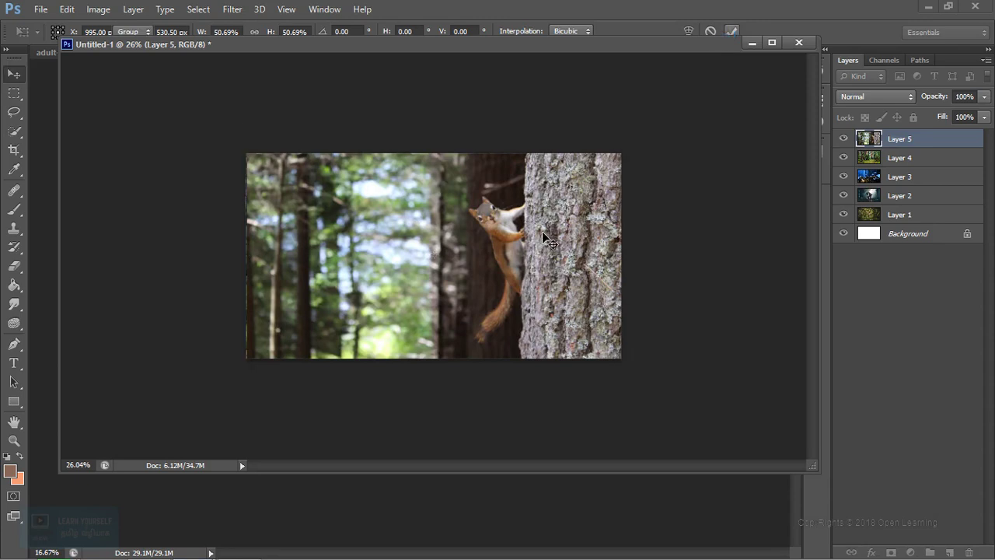
pyautogui.moveTo(375, 51); pyautogui.dragTo(505, 117)
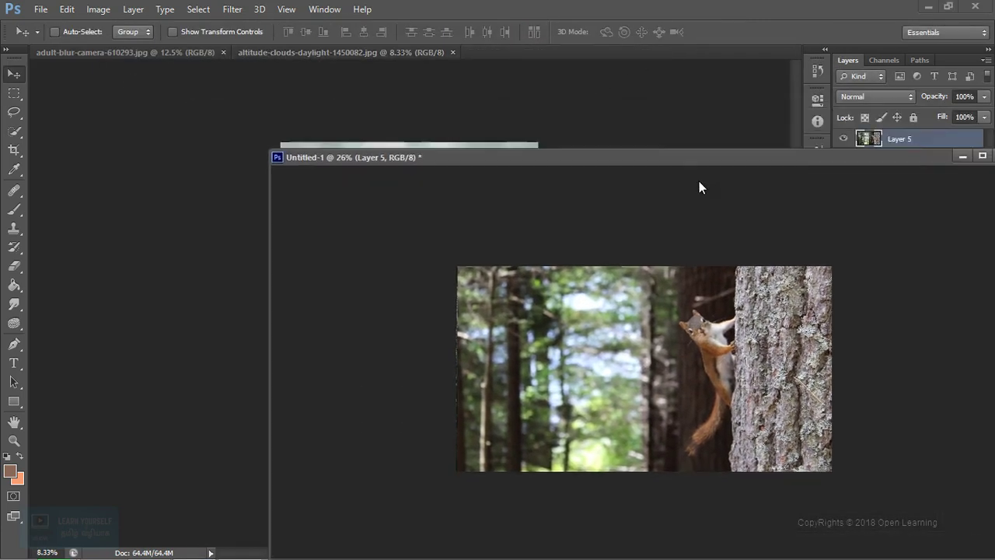
# Bring the clouds-and-lake photo into Untitled-1 as Layer 6.
pyautogui.moveTo(602, 122); pyautogui.dragTo(619, 243)
pyautogui.click(410, 156)
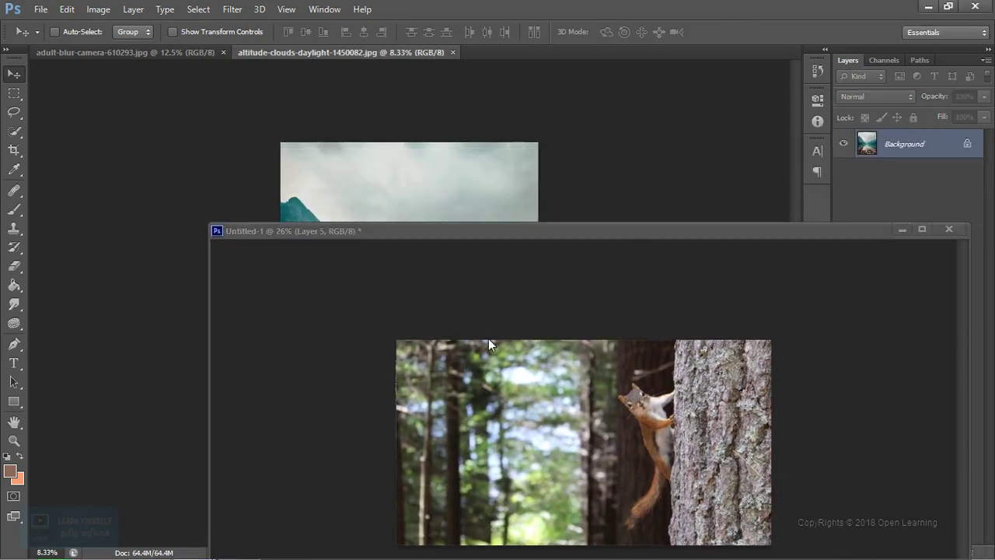
pyautogui.moveTo(418, 193); pyautogui.dragTo(518, 404)
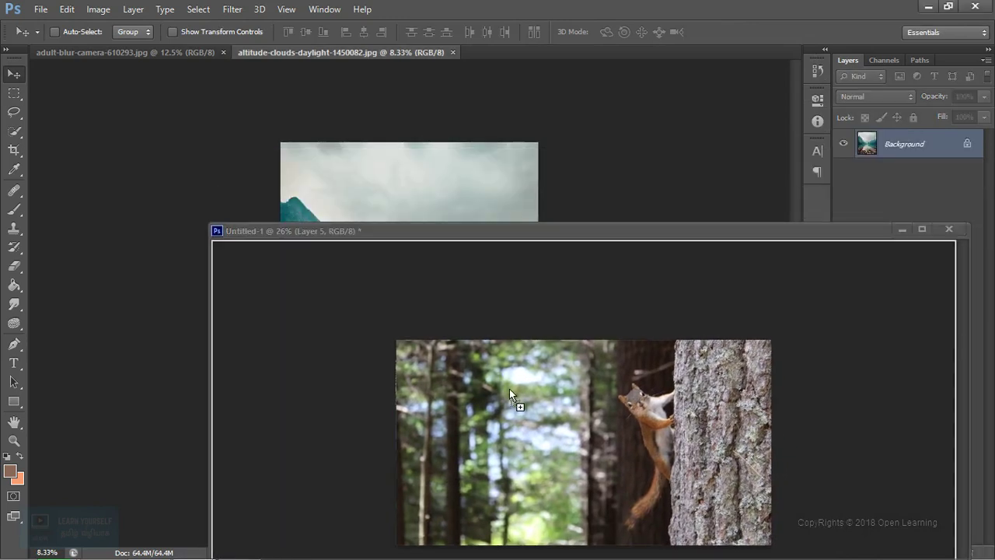
pyautogui.moveTo(562, 231); pyautogui.dragTo(447, 26)
pyautogui.scroll(-2, 536, 240)
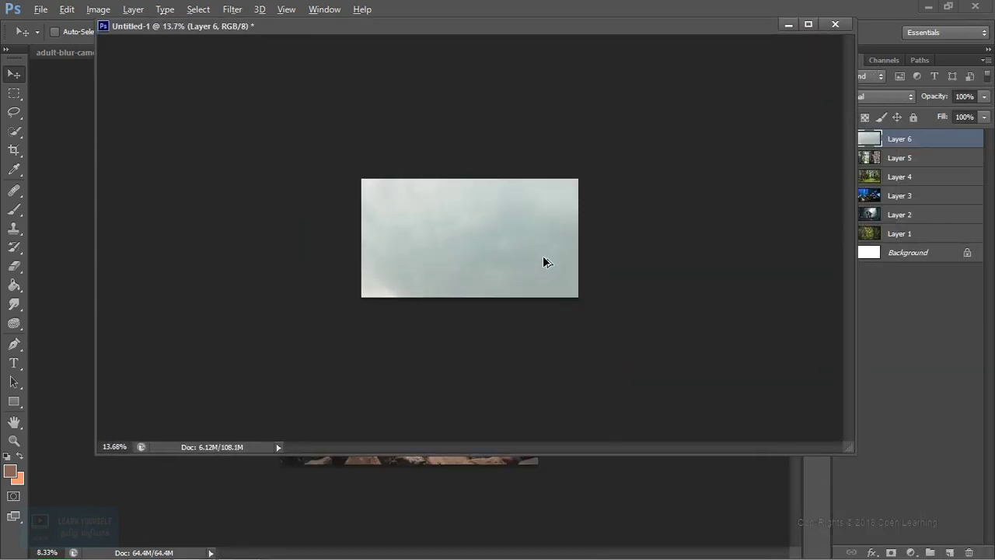
pyautogui.scroll(-2, 542, 256)
# Free-transform the lake layer, resizing it and raising it onto the canvas.
pyautogui.hotkey('ctrl', 't')
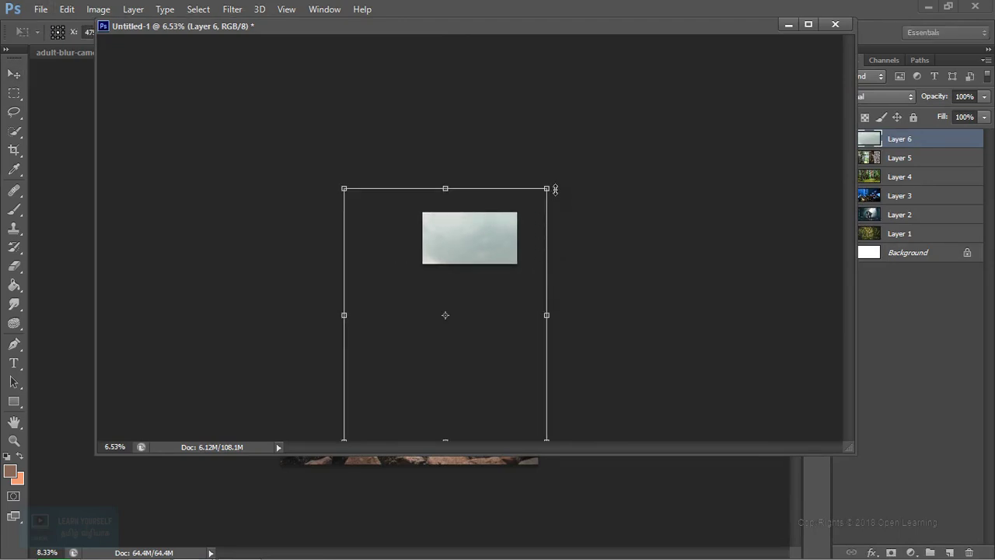
pyautogui.moveTo(548, 189)
pyautogui.mouseDown()
pyautogui.moveTo(415, 350)
pyautogui.moveTo(453, 296)
pyautogui.moveTo(466, 219)
pyautogui.moveTo(447, 170)
pyautogui.mouseUp()
pyautogui.scroll(1, 468, 244)
pyautogui.scroll(2, 470, 251)
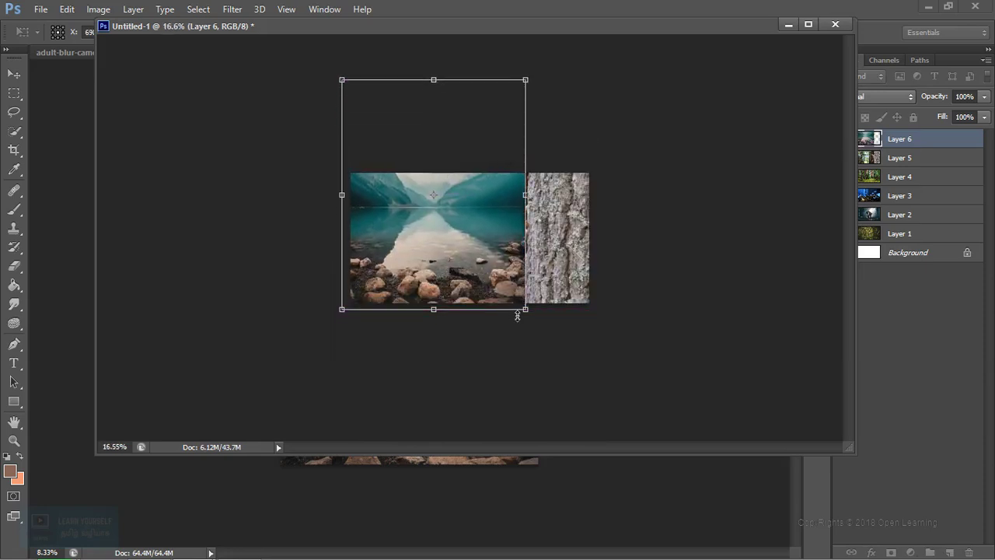
pyautogui.moveTo(527, 311); pyautogui.dragTo(579, 378)
pyautogui.moveTo(506, 244); pyautogui.dragTo(515, 190)
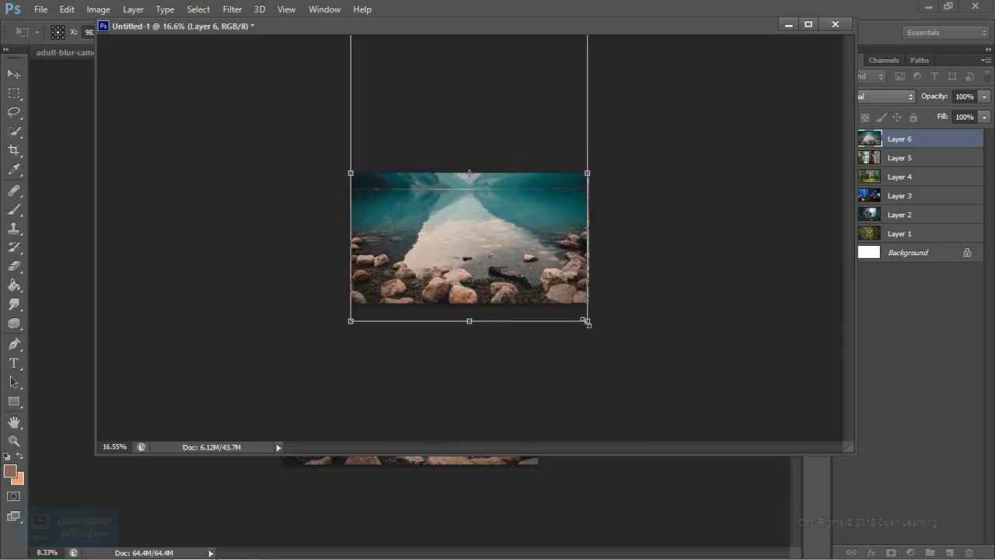
pyautogui.moveTo(587, 321); pyautogui.dragTo(593, 328)
pyautogui.moveTo(531, 244); pyautogui.dragTo(531, 219)
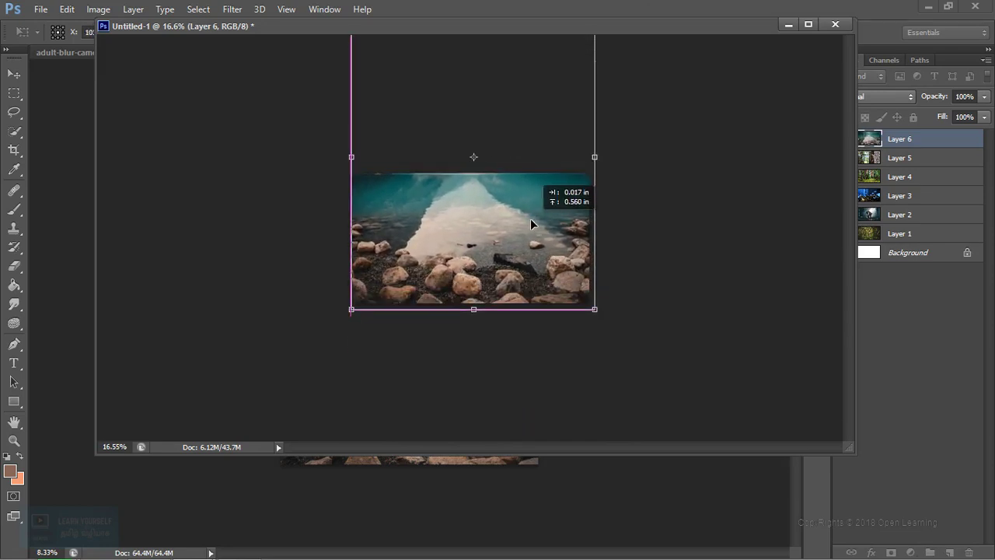
# Lower the lake photo to fill the canvas at about 47.7%, commit, and close its source.
pyautogui.scroll(3, 530, 224)
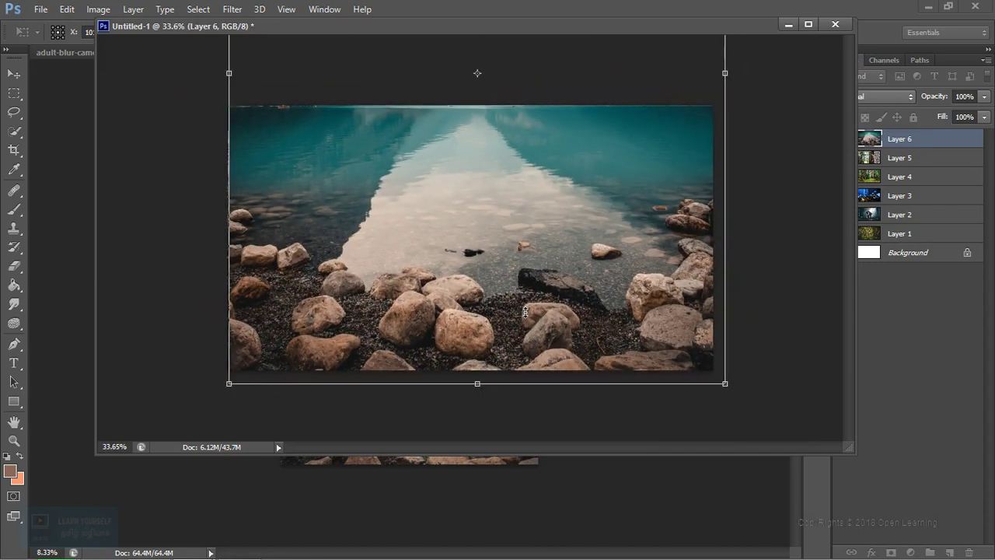
pyautogui.scroll(-1, 525, 312)
pyautogui.moveTo(534, 238); pyautogui.dragTo(534, 279)
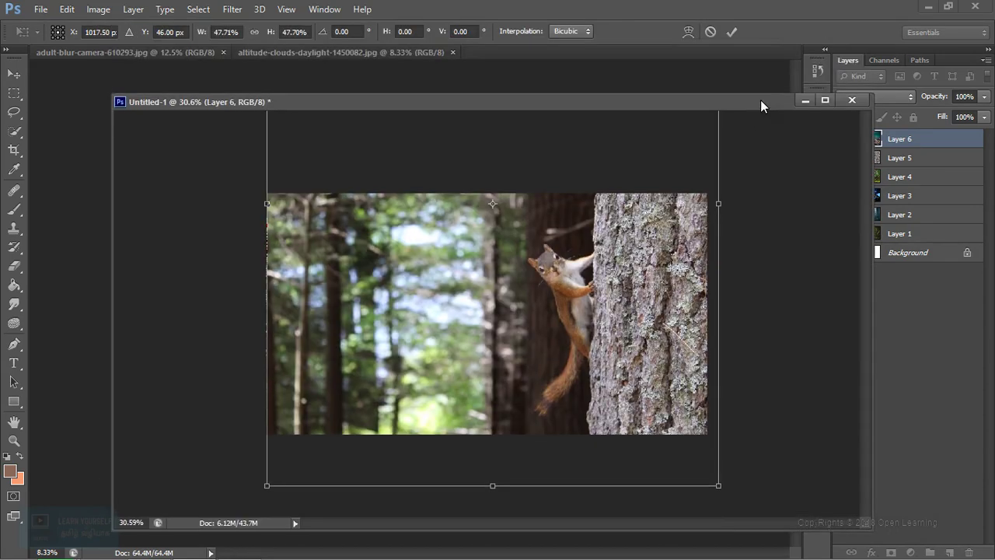
pyautogui.doubleClick(498, 232)
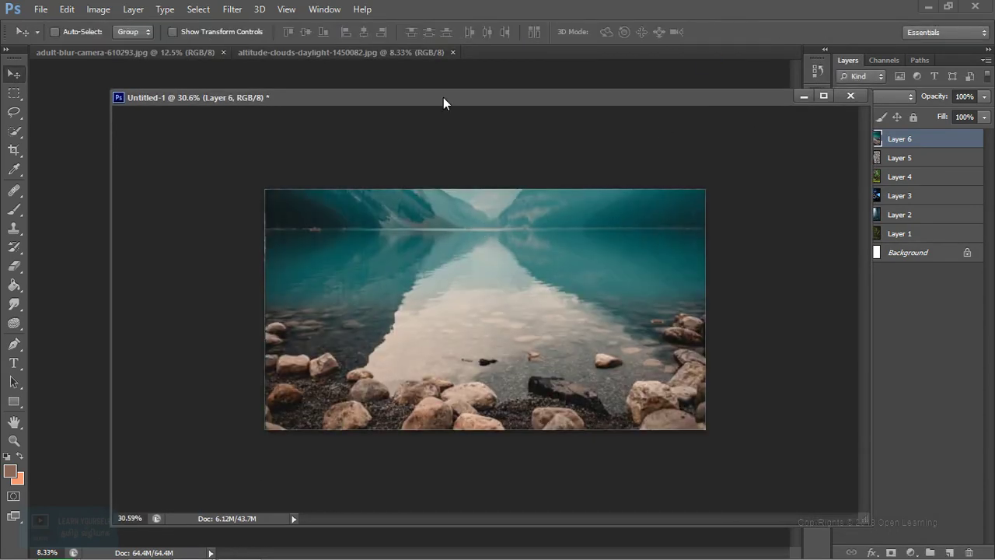
pyautogui.click(452, 52)
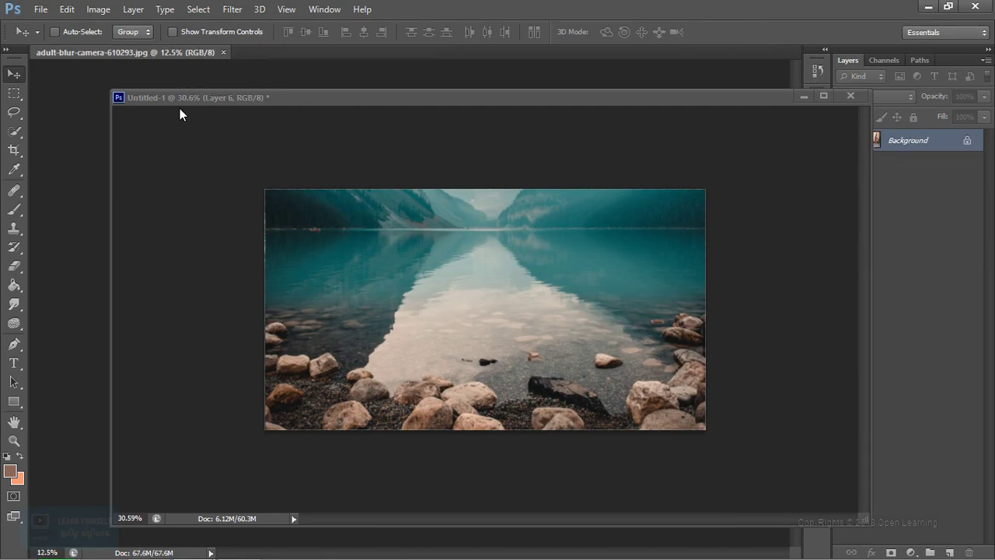
# Drag the photographer-in-autumn-forest photo into Untitled-1 as Layer 7.
pyautogui.moveTo(180, 108); pyautogui.dragTo(297, 114)
pyautogui.click(186, 250)
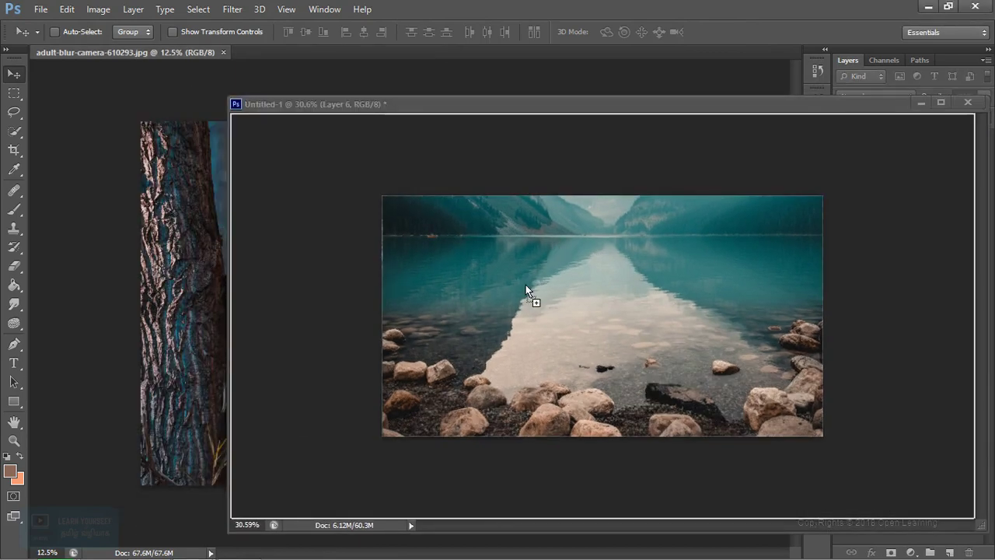
pyautogui.moveTo(206, 266); pyautogui.dragTo(525, 284)
pyautogui.moveTo(543, 100); pyautogui.dragTo(375, 37)
pyautogui.scroll(-5, 519, 253)
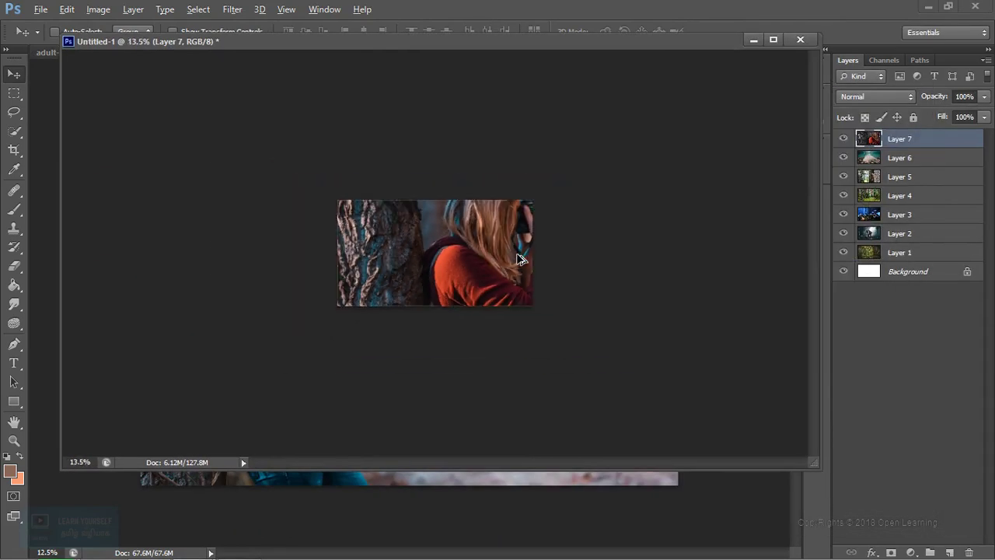
# Shrink the photographer layer to about 34%, matching the canvas width, and align it to the top.
pyautogui.hotkey('ctrl', 't')
pyautogui.scroll(-2, 532, 297)
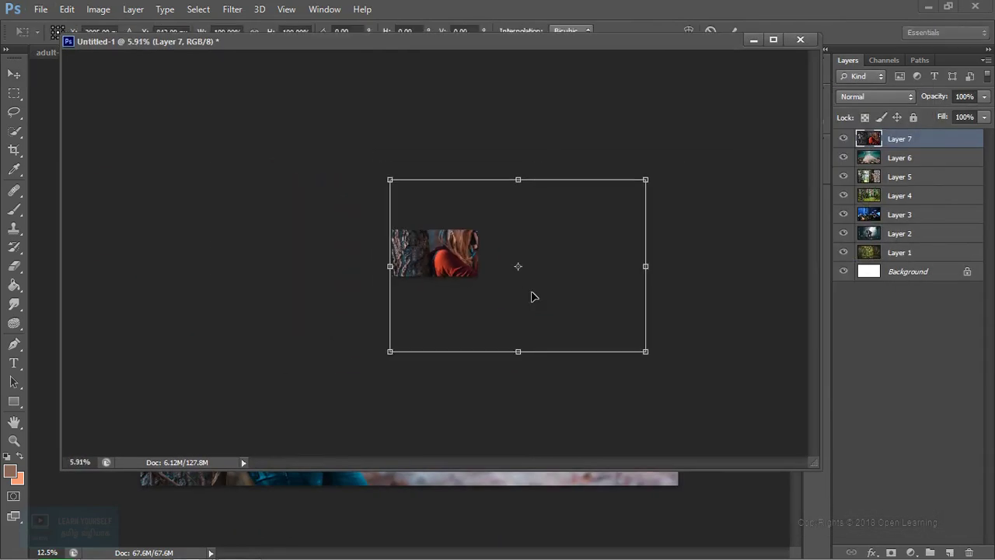
pyautogui.scroll(-1, 545, 303)
pyautogui.moveTo(608, 335)
pyautogui.mouseDown()
pyautogui.moveTo(544, 295)
pyautogui.moveTo(359, 262)
pyautogui.mouseUp()
pyautogui.scroll(2, 540, 295)
pyautogui.scroll(3, 519, 292)
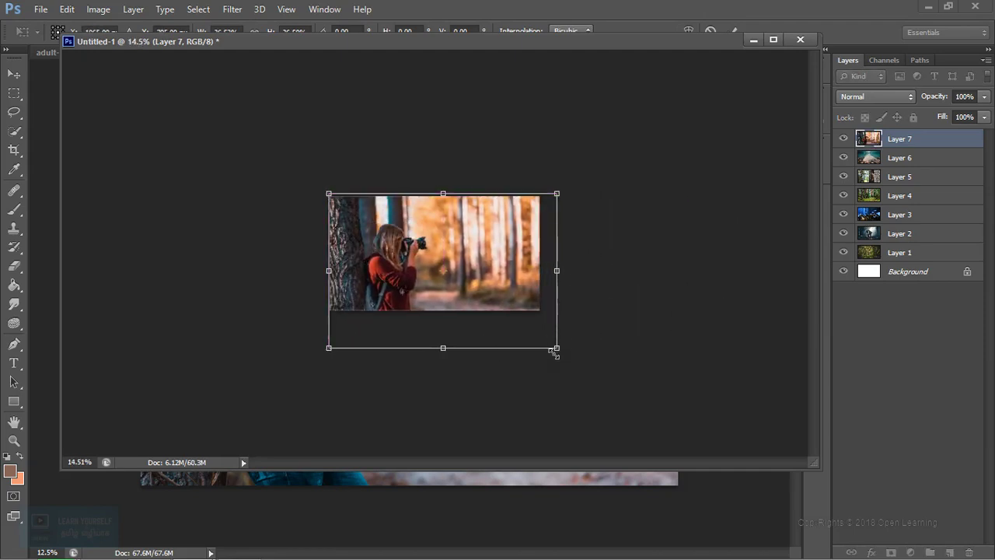
pyautogui.moveTo(555, 353); pyautogui.dragTo(541, 341)
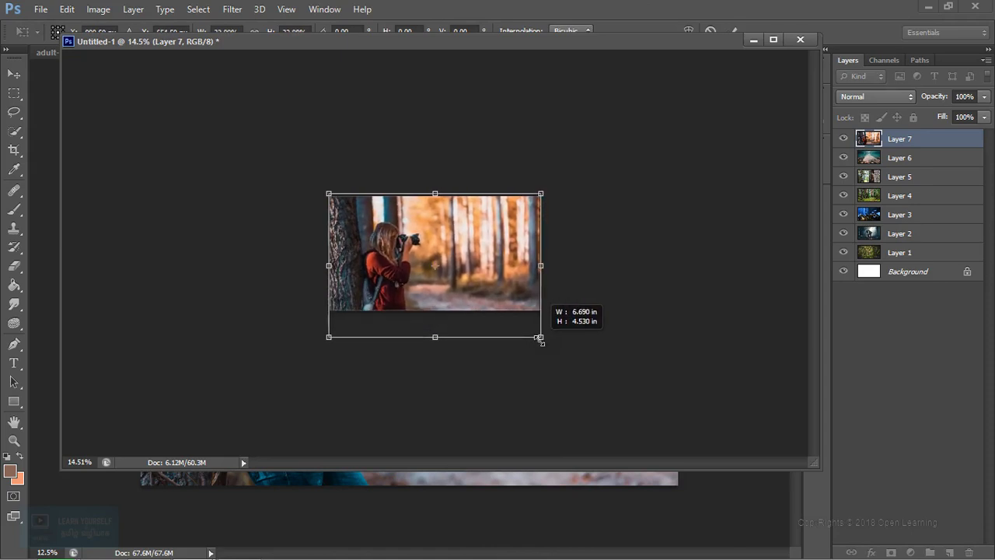
pyautogui.moveTo(520, 288); pyautogui.dragTo(509, 277)
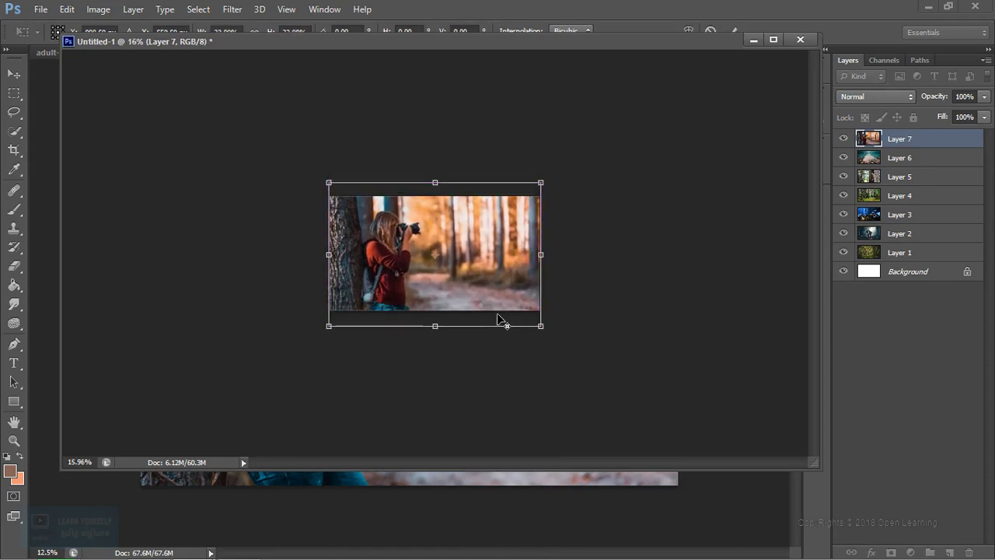
pyautogui.hotkey('ctrl', '0')
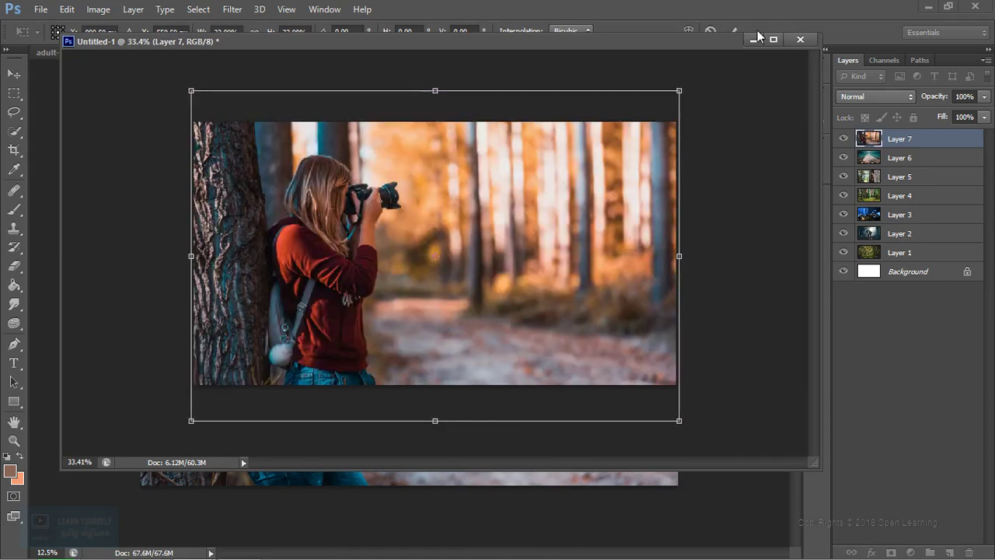
pyautogui.moveTo(715, 39); pyautogui.dragTo(719, 56)
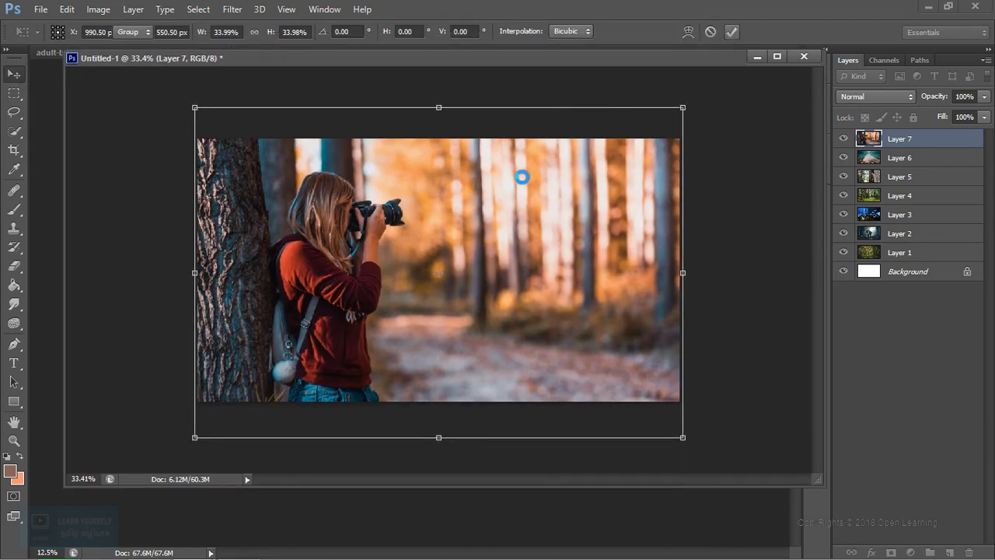